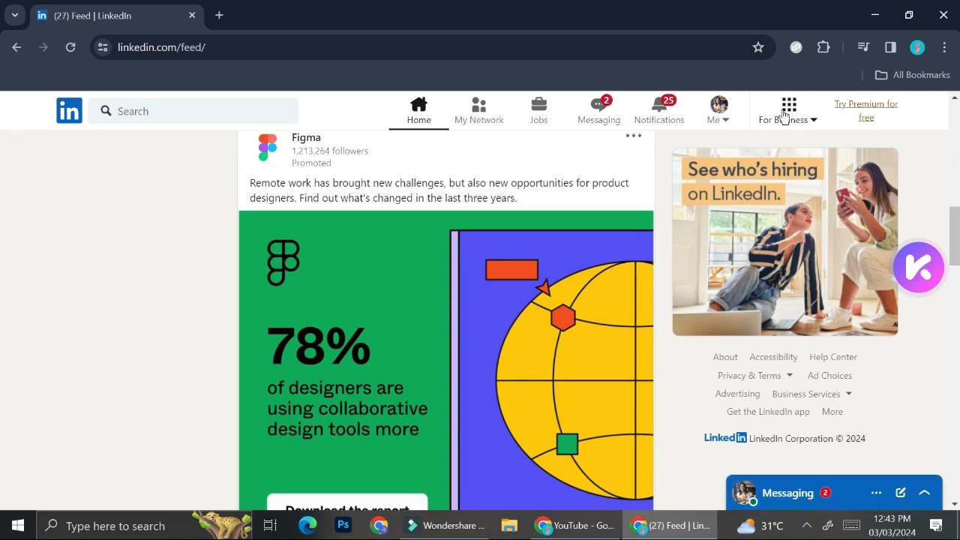
Open the Campaign Manager account setup from LinkedIn's advertising products and go to the field for associating a LinkedIn Page.
{"action": "left_click", "coordinate": [784, 116]}
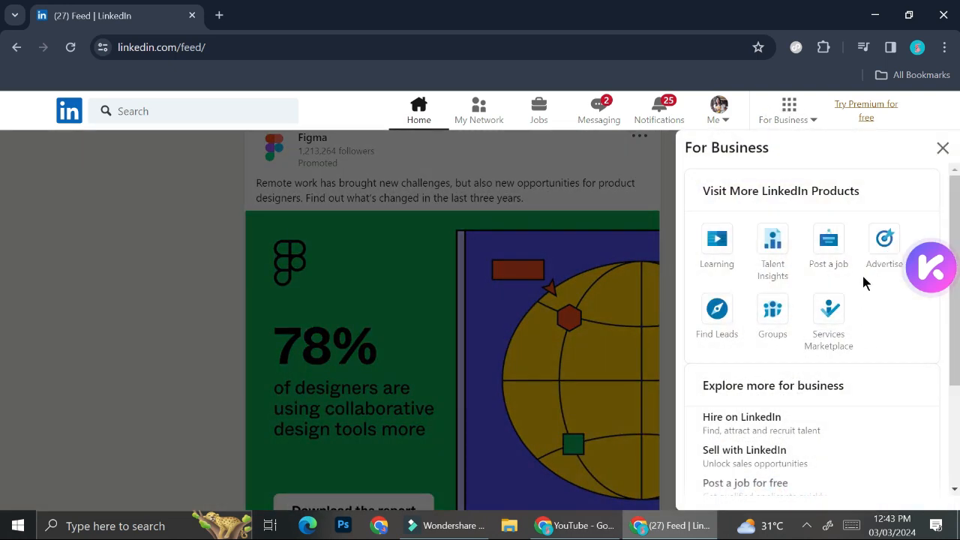
{"action": "left_click", "coordinate": [884, 242]}
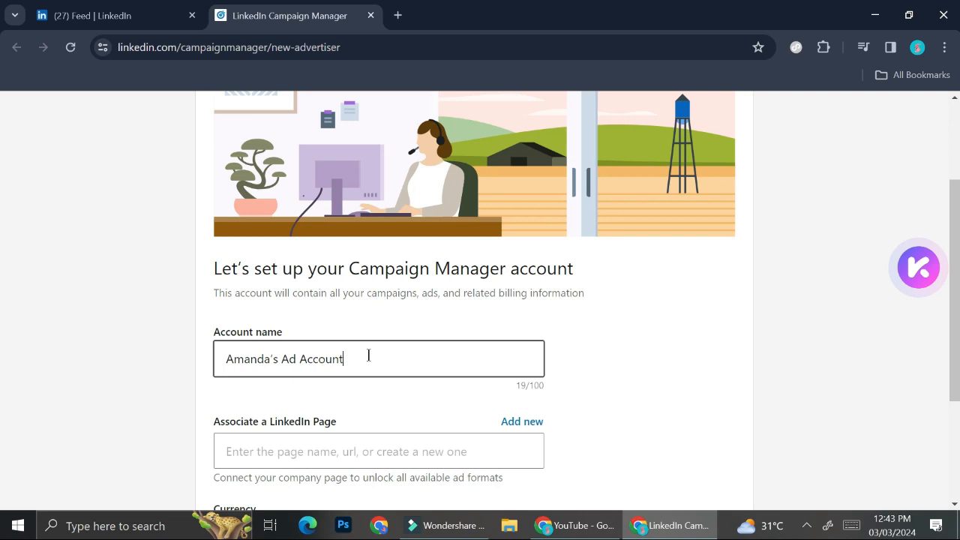
{"action": "scroll", "coordinate": [470, 406], "scroll_direction": "down", "scroll_amount": 2}
{"action": "left_click", "coordinate": [388, 256]}
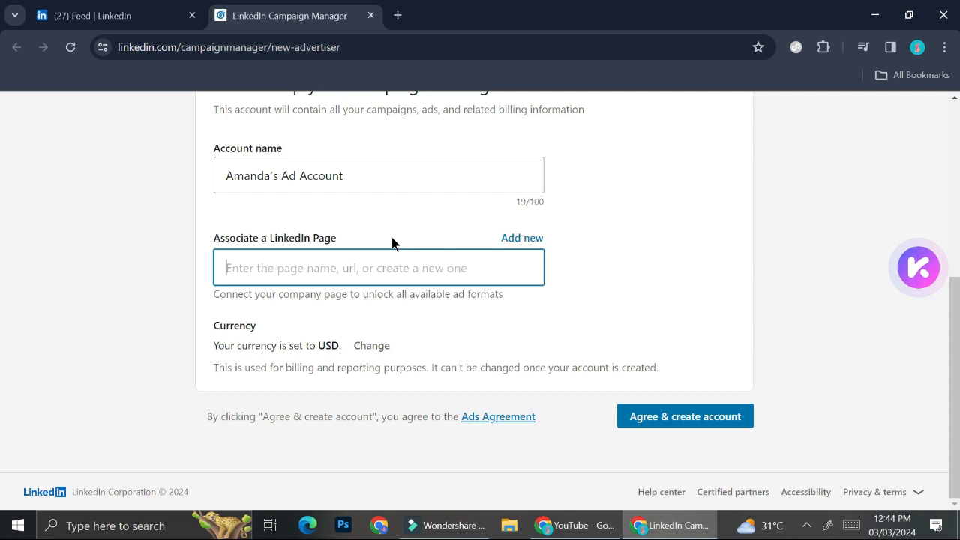
Start a new LinkedIn Page of type Company and name it "Eyes of the Sun".
{"action": "left_click", "coordinate": [504, 241]}
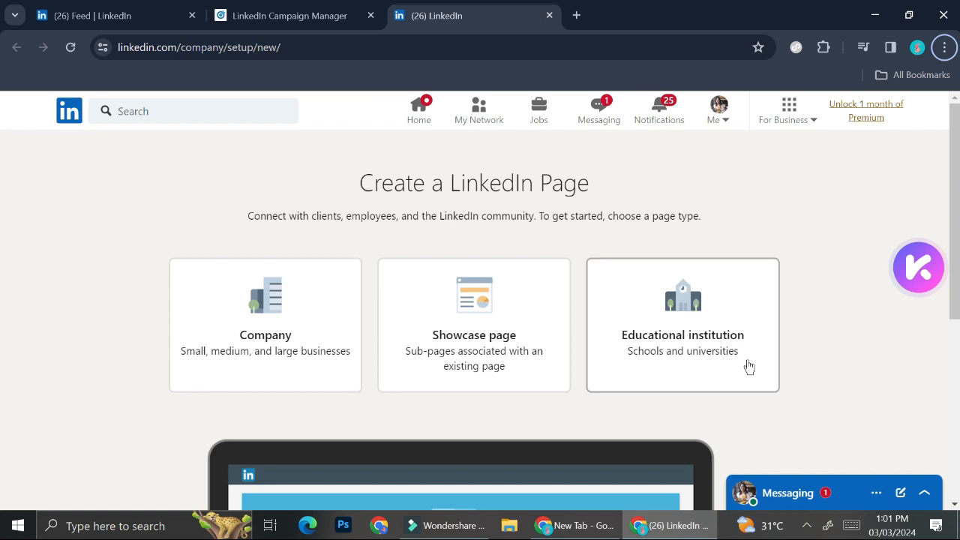
{"action": "left_click", "coordinate": [214, 305]}
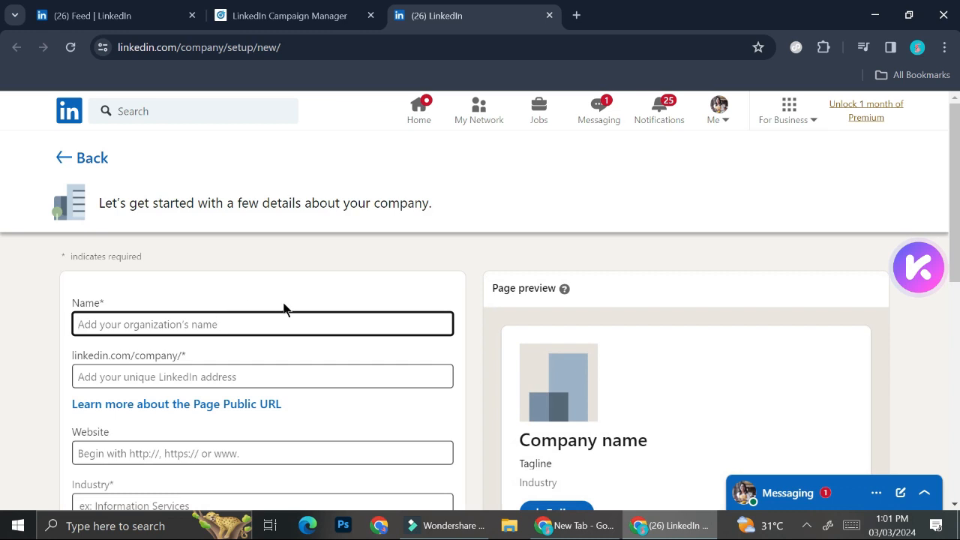
{"action": "type", "text": "Eyes of the Sun"}
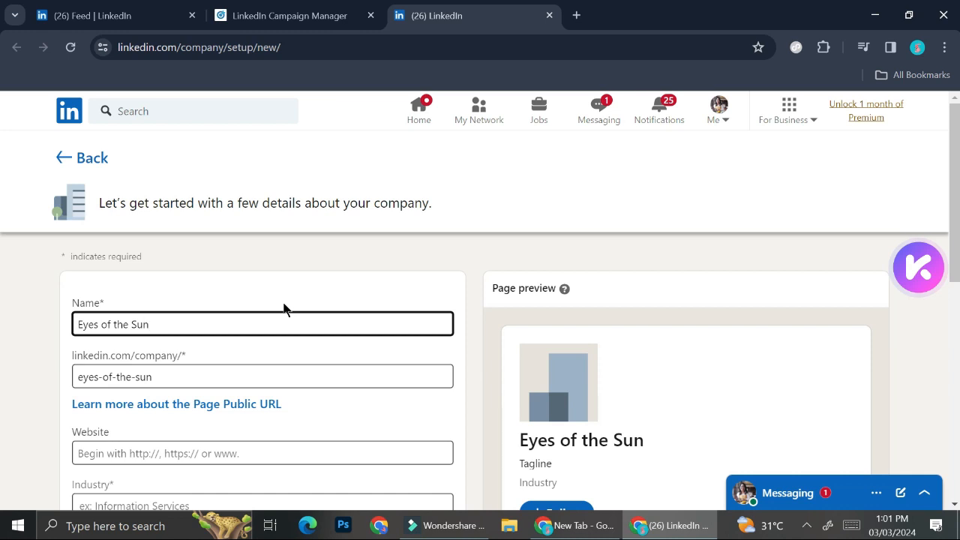
Review the company form's public URL, website, industry, organization size and organization type fields.
{"action": "scroll", "coordinate": [316, 332], "scroll_direction": "down", "scroll_amount": 2}
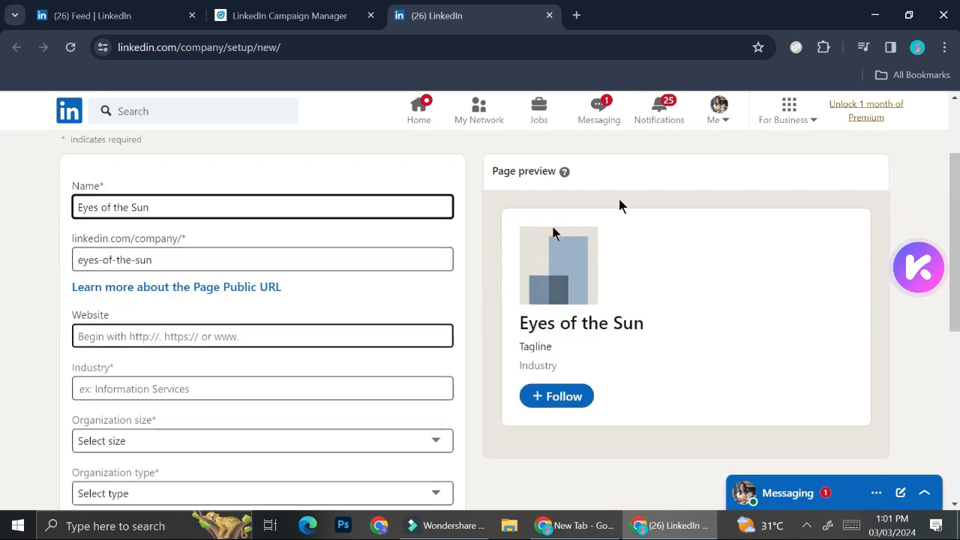
{"action": "left_click", "coordinate": [158, 260]}
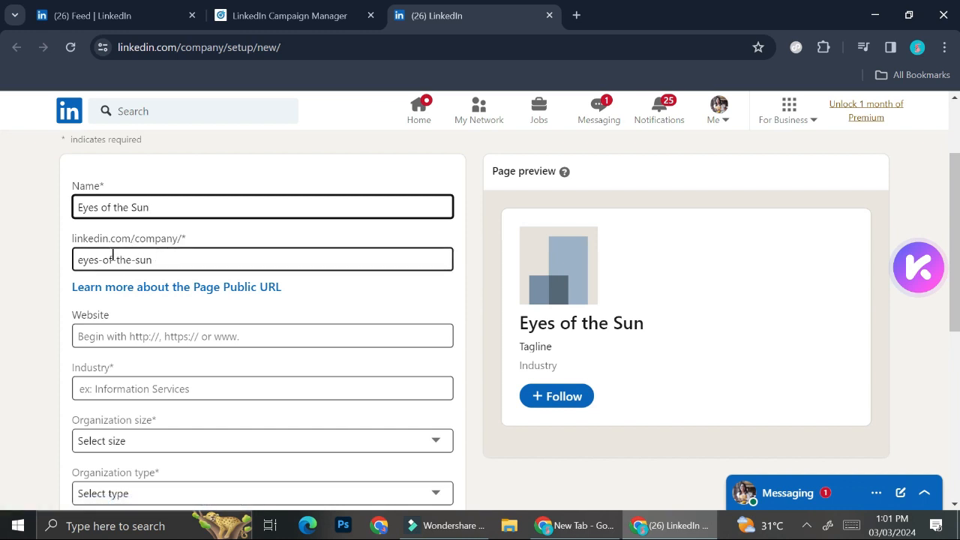
{"action": "left_click", "coordinate": [190, 328]}
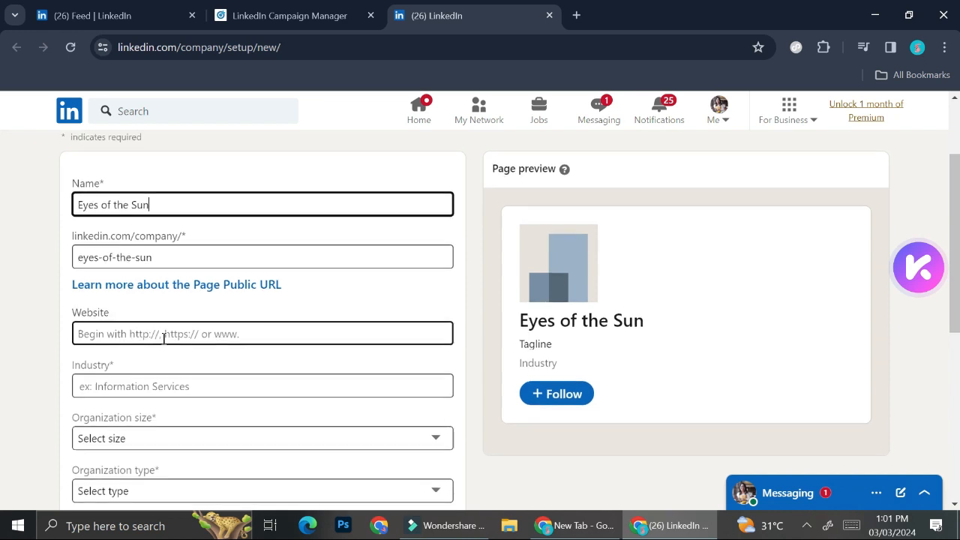
{"action": "scroll", "coordinate": [163, 338], "scroll_direction": "down", "scroll_amount": 1}
{"action": "left_click", "coordinate": [163, 340]}
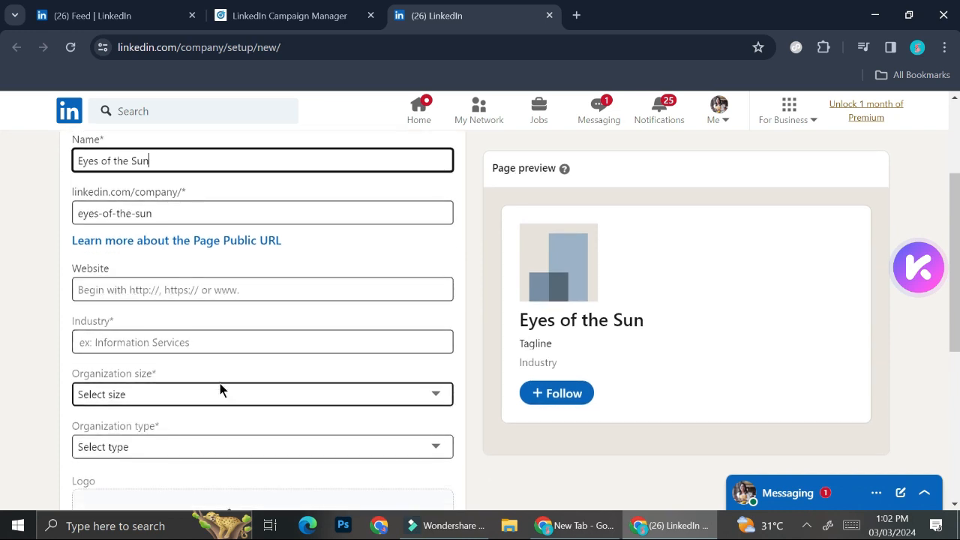
{"action": "scroll", "coordinate": [221, 390], "scroll_direction": "down", "scroll_amount": 5}
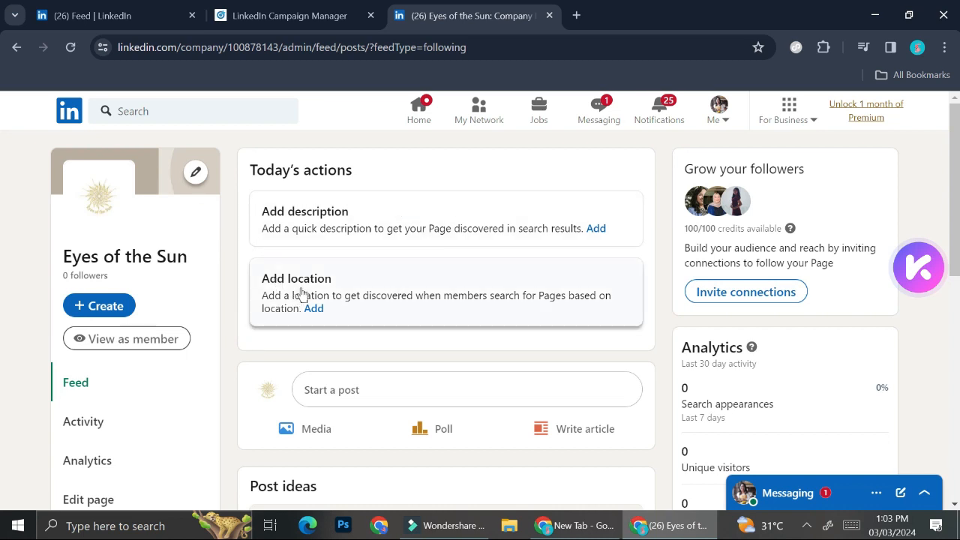
Return to the Campaign Manager account setup and associate the "Eyes of the Sun" company page with the ad account.
{"action": "left_click", "coordinate": [290, 15]}
{"action": "left_click", "coordinate": [336, 259]}
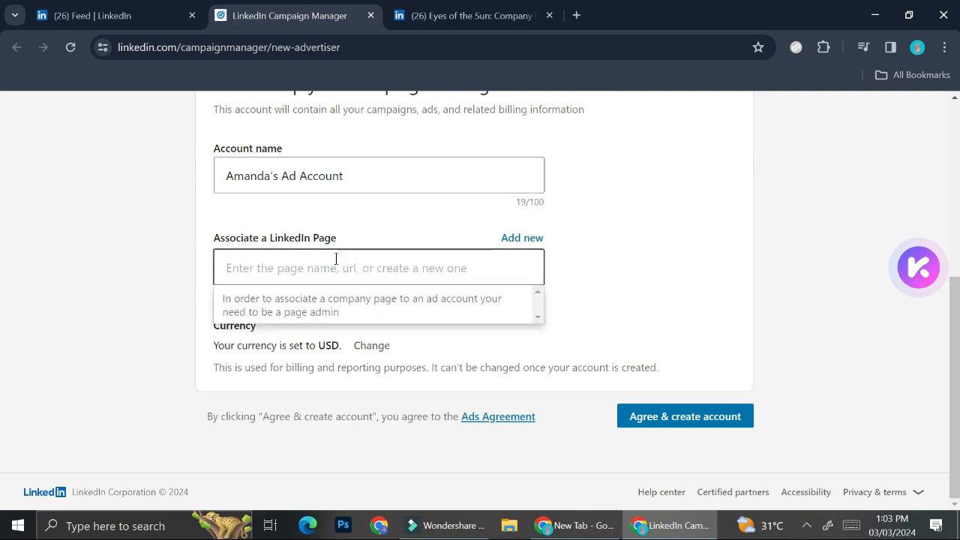
{"action": "type", "text": "Eyes of the Sun"}
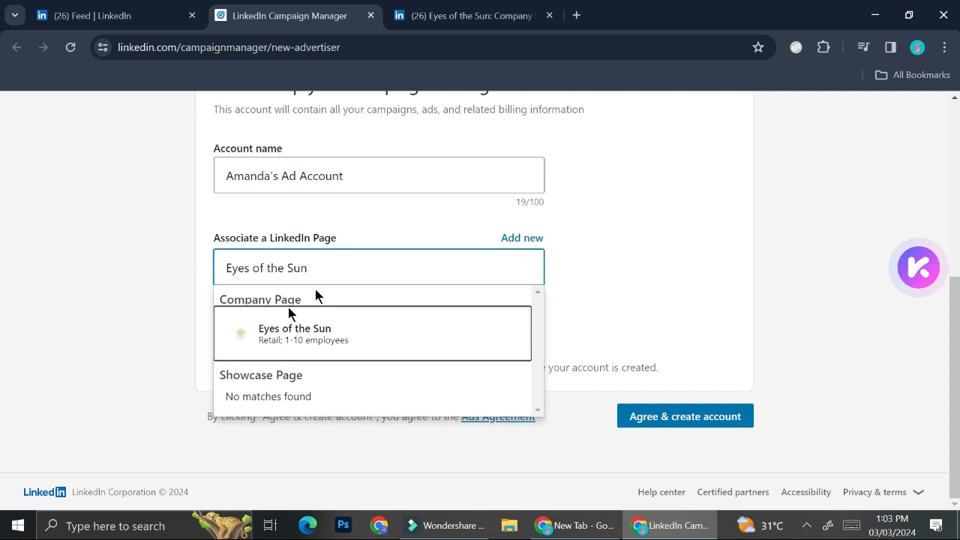
{"action": "left_click", "coordinate": [307, 324]}
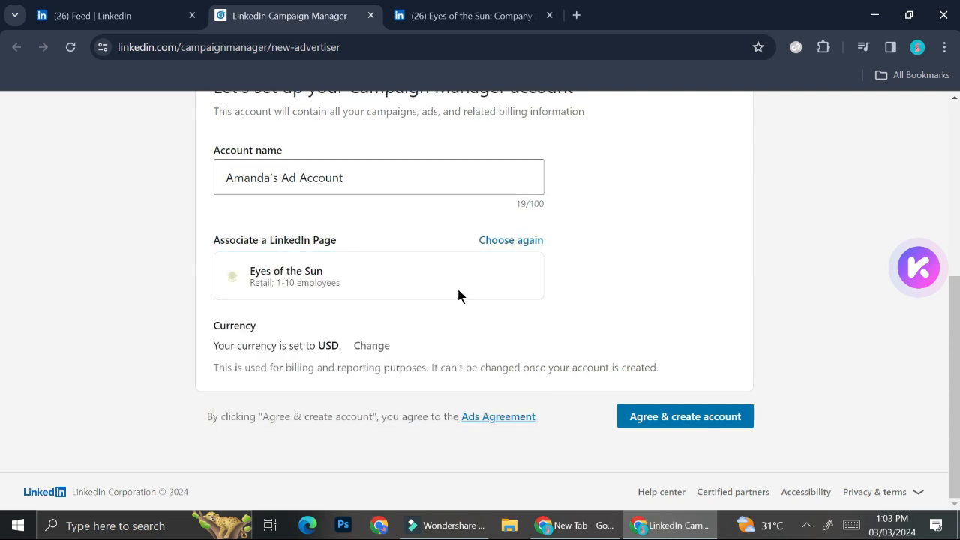
Set the ad account's currency to IDR, then accept the agreement and create the account.
{"action": "left_click", "coordinate": [351, 347]}
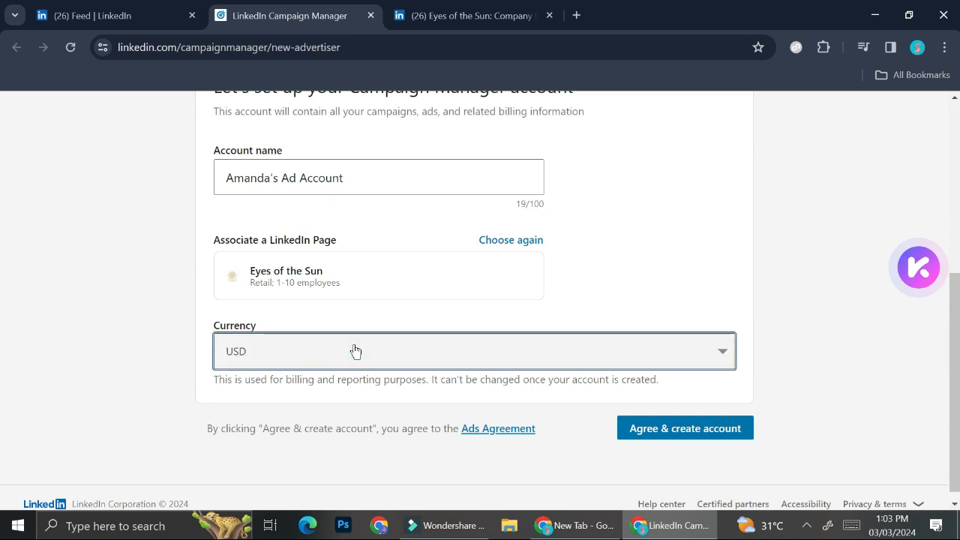
{"action": "left_click", "coordinate": [355, 350]}
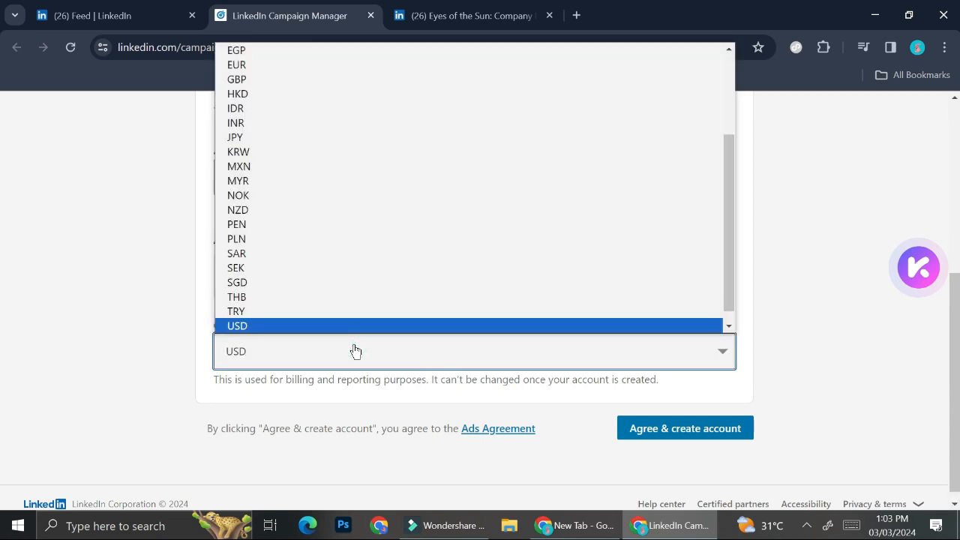
{"action": "left_click", "coordinate": [341, 112]}
{"action": "left_click", "coordinate": [685, 429]}
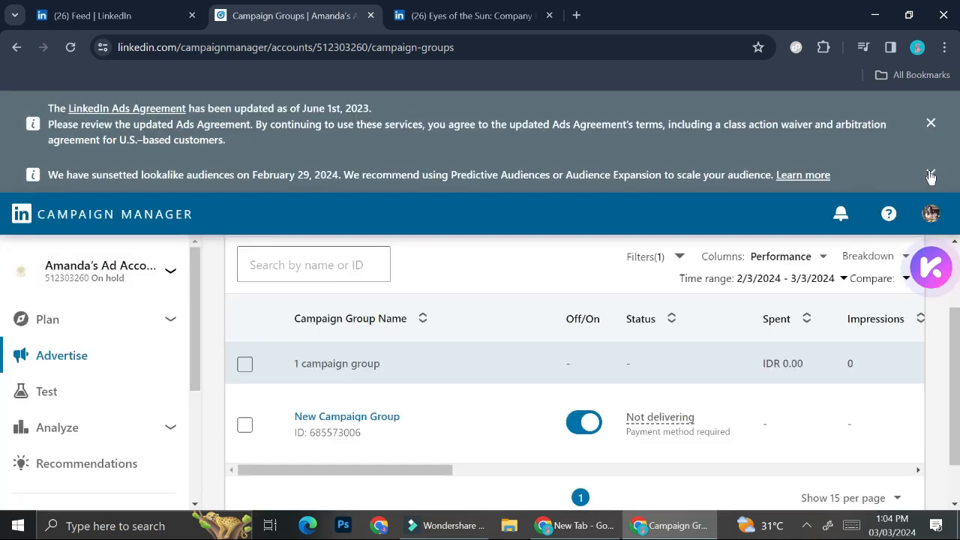
Dismiss the notice banners above the campaign groups list in the new ad account.
{"action": "left_click", "coordinate": [931, 175]}
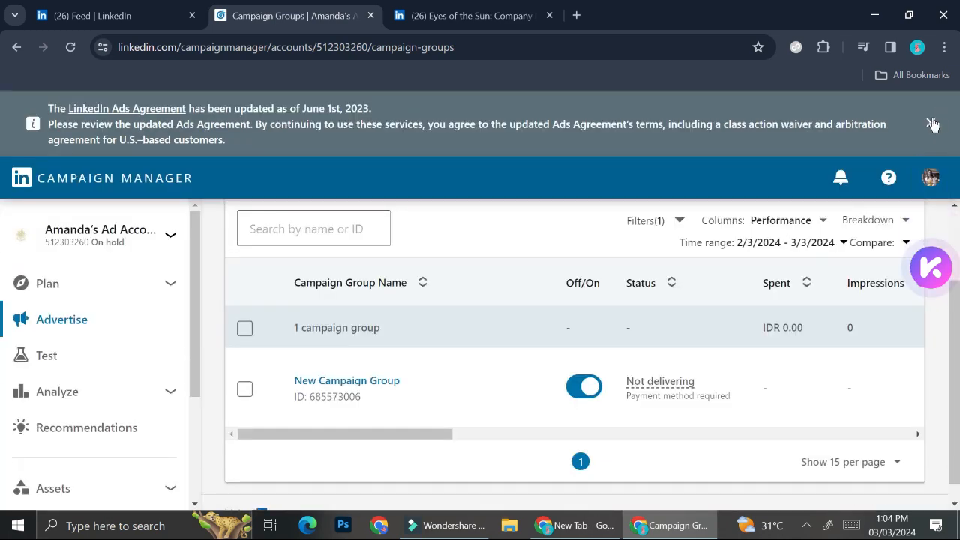
{"action": "left_click", "coordinate": [931, 124]}
{"action": "scroll", "coordinate": [468, 318], "scroll_direction": "up", "scroll_amount": 1}
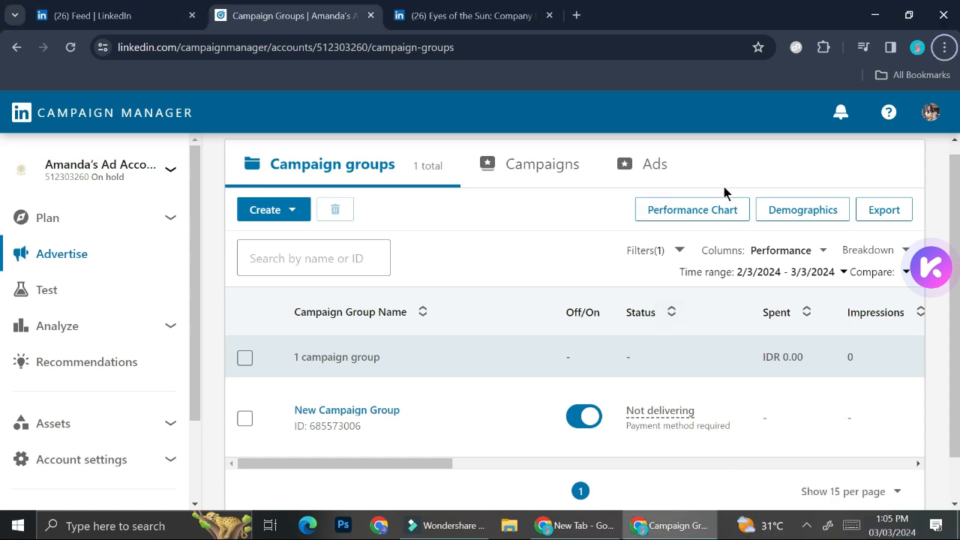
Create a new campaign and name it "Test Campaign".
{"action": "left_click", "coordinate": [302, 222]}
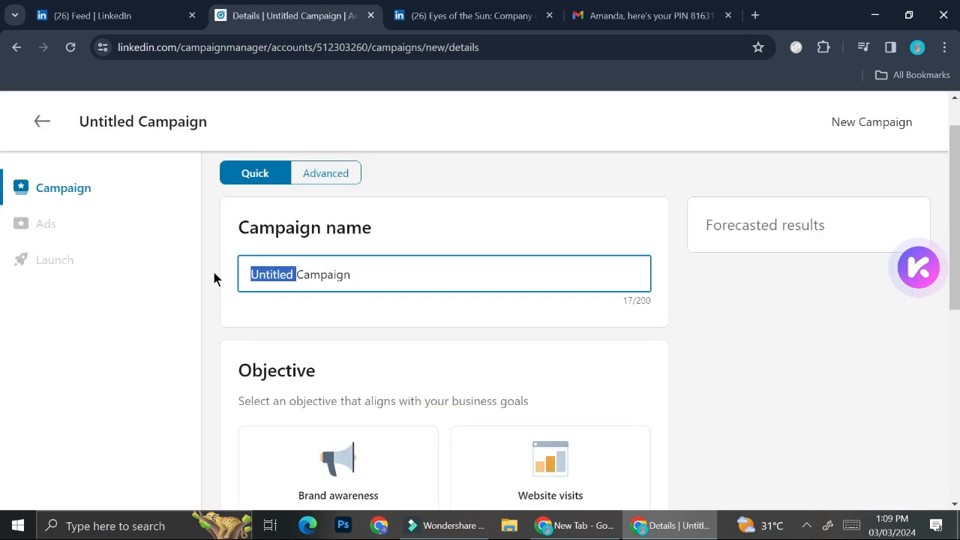
{"action": "type", "text": "Test Campaign"}
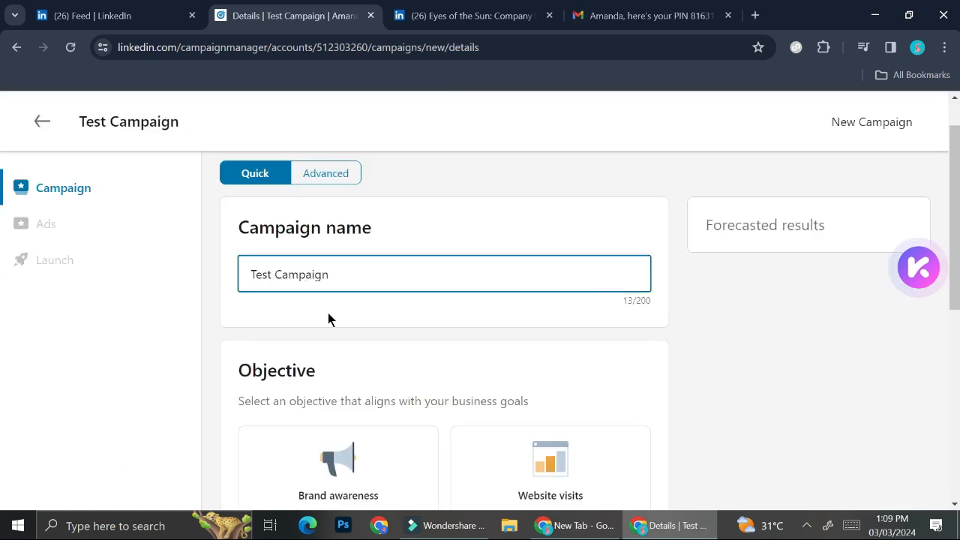
{"action": "scroll", "coordinate": [335, 337], "scroll_direction": "down", "scroll_amount": 2}
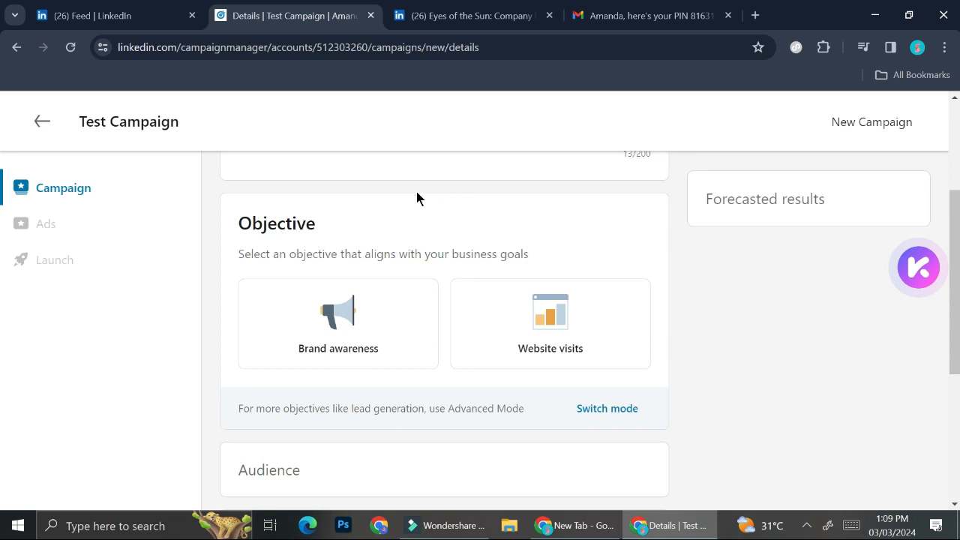
Switch the campaign setup from Quick to Advanced mode to get more objectives.
{"action": "scroll", "coordinate": [417, 198], "scroll_direction": "up", "scroll_amount": 3}
{"action": "scroll", "coordinate": [378, 290], "scroll_direction": "down", "scroll_amount": 3}
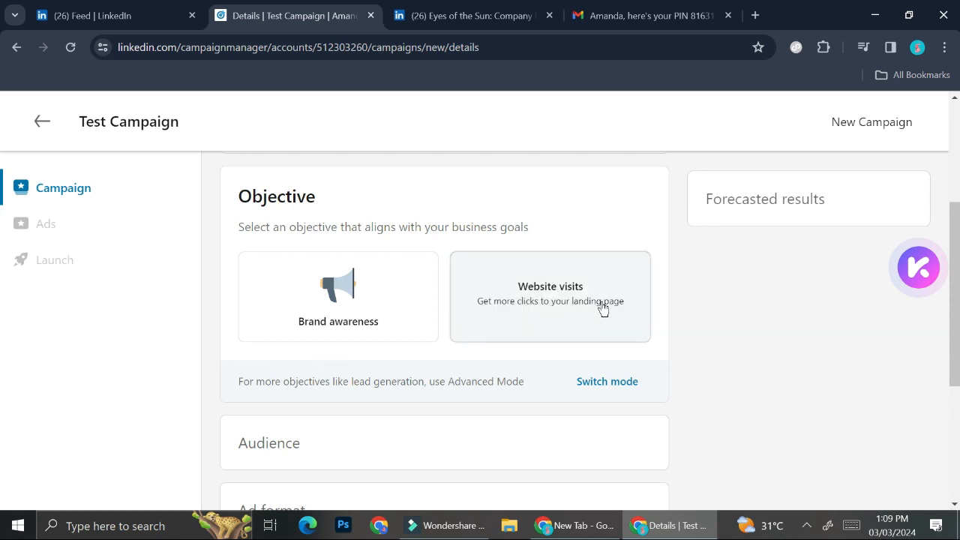
{"action": "left_click", "coordinate": [607, 381]}
{"action": "left_click", "coordinate": [508, 422]}
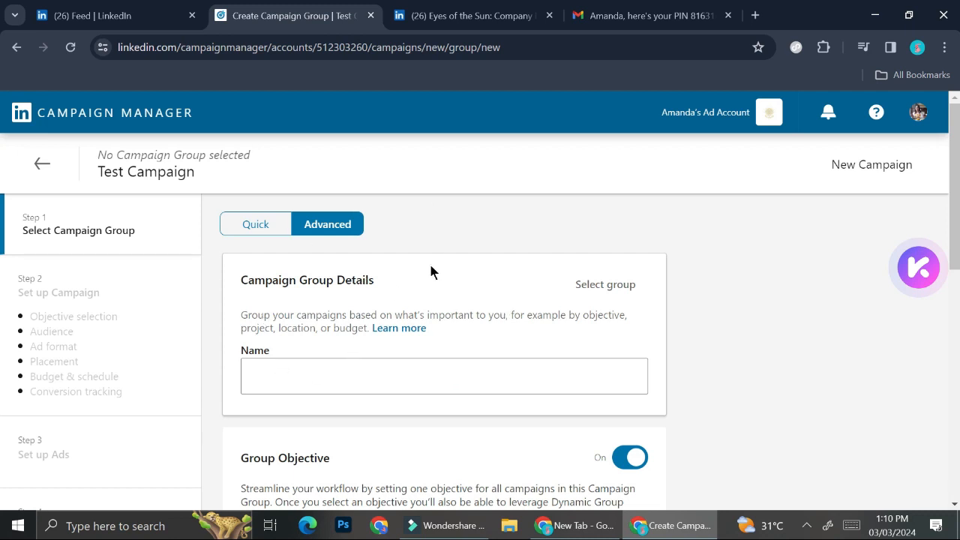
Assign the campaign to the existing "New Campaign Group", continue to the campaign setup and dismiss its welcome tip.
{"action": "scroll", "coordinate": [310, 381], "scroll_direction": "down", "scroll_amount": 1}
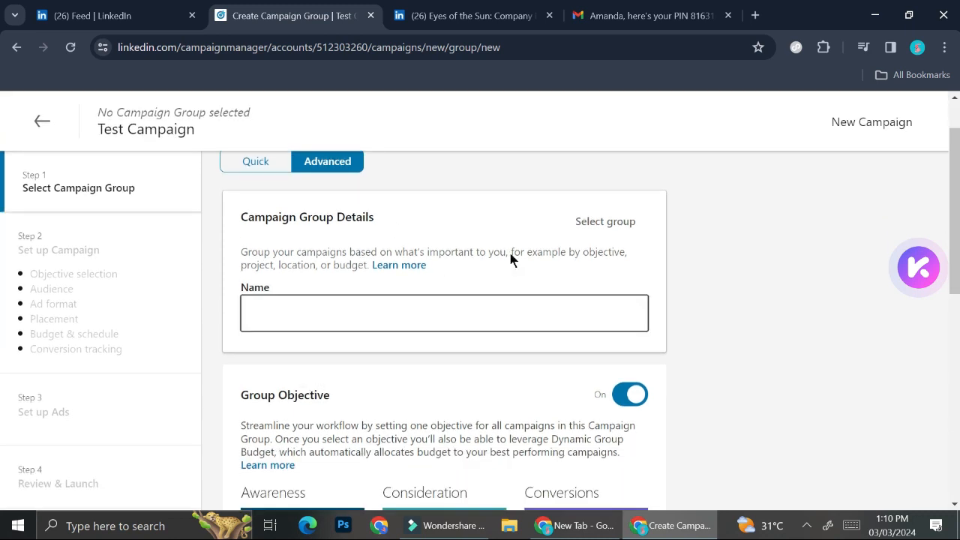
{"action": "left_click", "coordinate": [604, 218]}
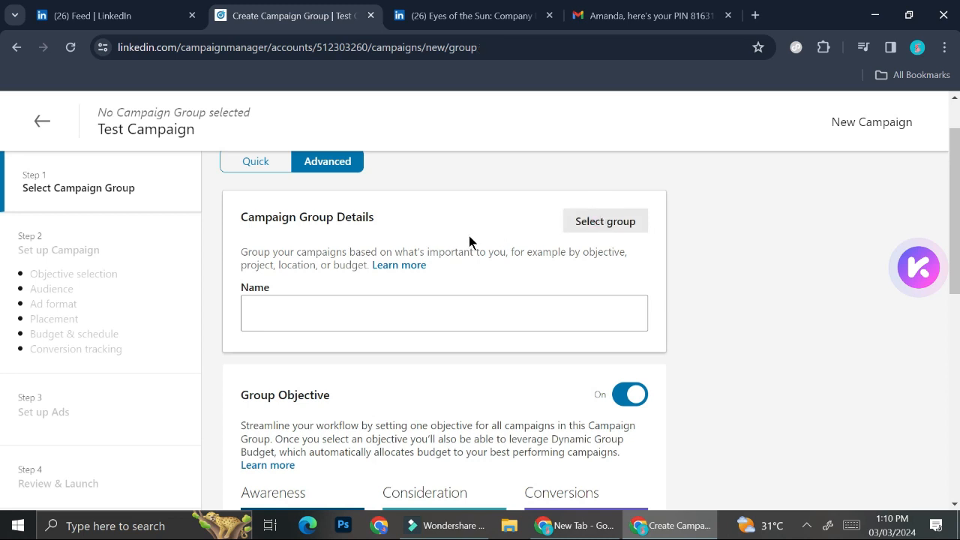
{"action": "left_click", "coordinate": [298, 375]}
{"action": "left_click", "coordinate": [640, 488]}
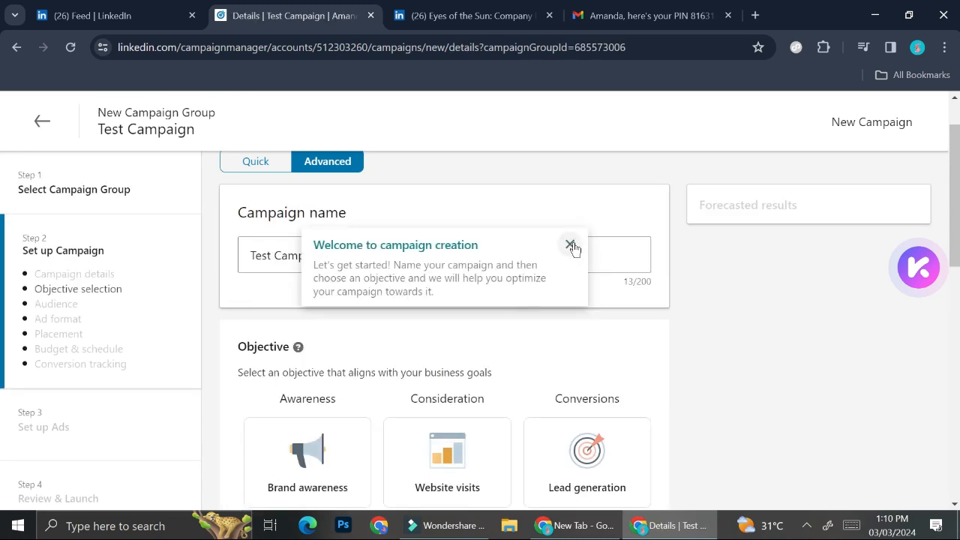
{"action": "left_click", "coordinate": [570, 245]}
Examine the available campaign objectives under Awareness, Consideration and Conversions.
{"action": "scroll", "coordinate": [484, 379], "scroll_direction": "down", "scroll_amount": 2}
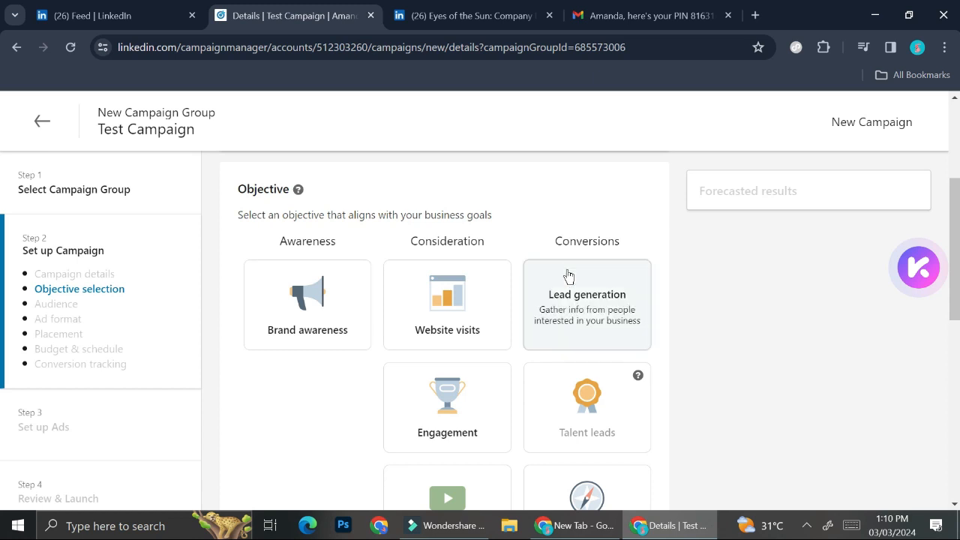
{"action": "scroll", "coordinate": [568, 276], "scroll_direction": "down", "scroll_amount": 1}
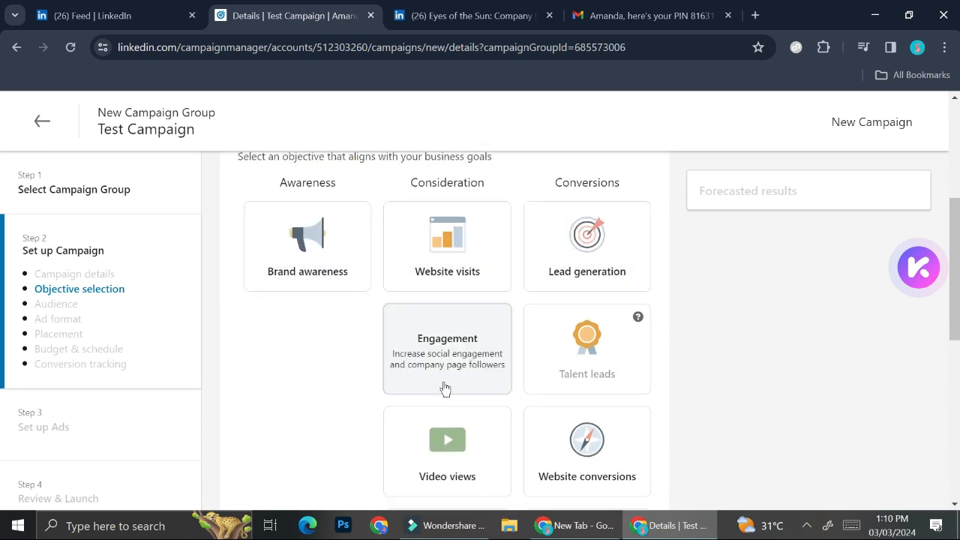
{"action": "scroll", "coordinate": [444, 390], "scroll_direction": "down", "scroll_amount": 1}
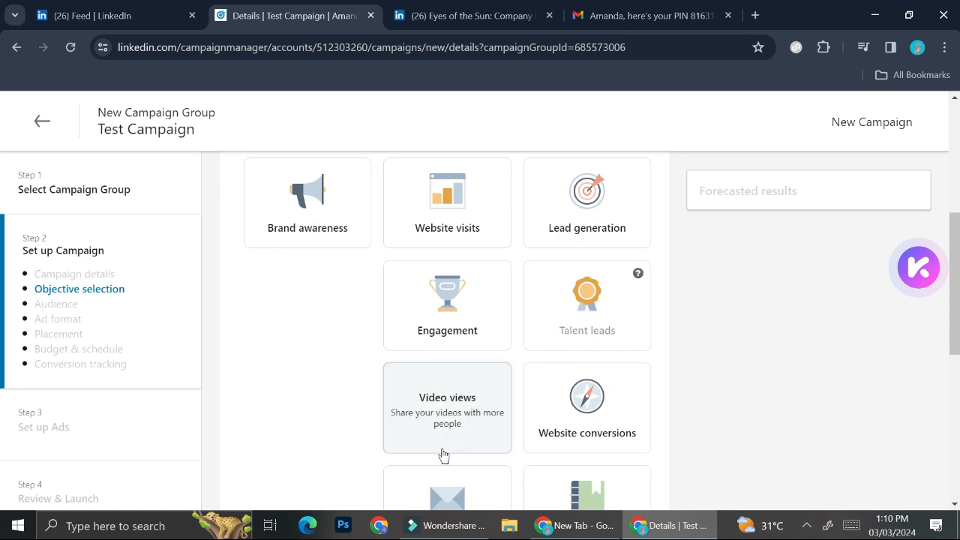
{"action": "scroll", "coordinate": [443, 454], "scroll_direction": "down", "scroll_amount": 1}
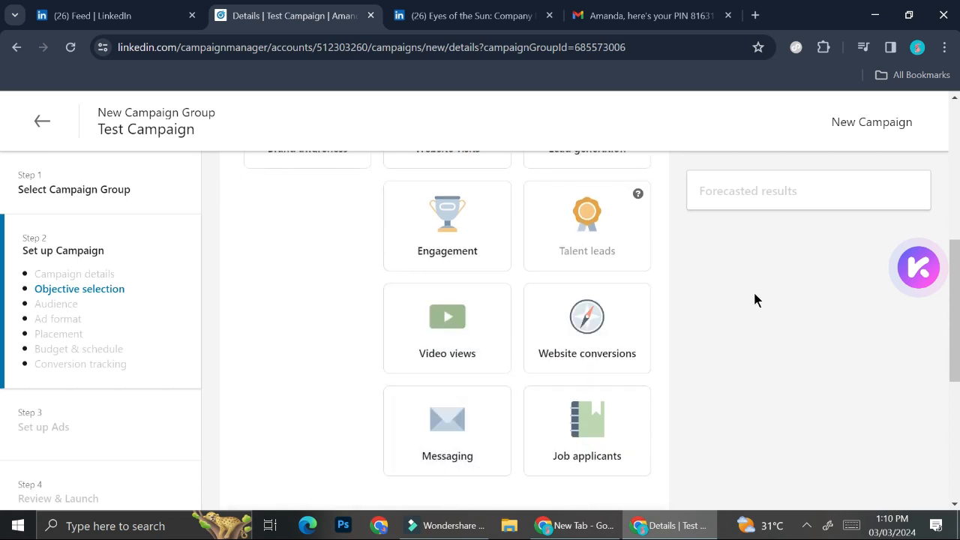
{"action": "scroll", "coordinate": [704, 364], "scroll_direction": "down", "scroll_amount": 1}
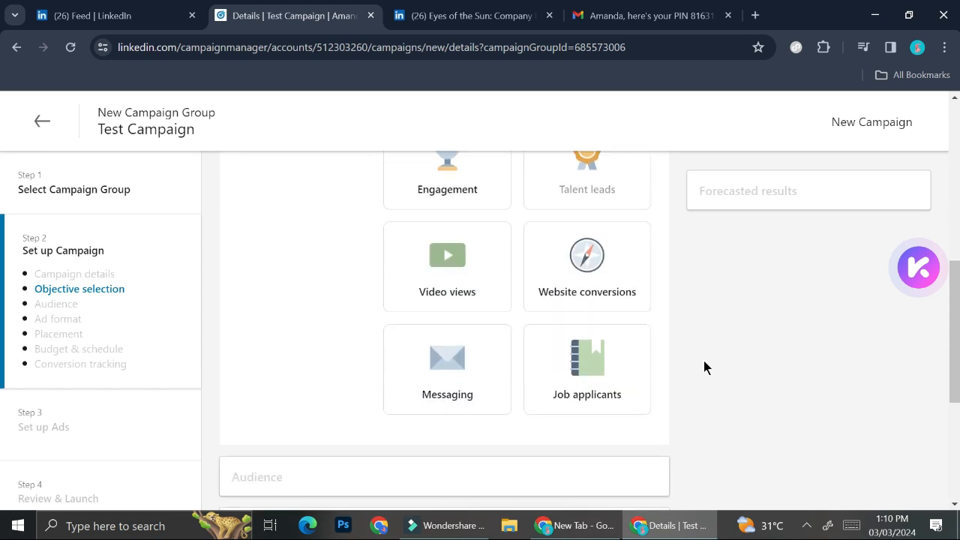
{"action": "scroll", "coordinate": [704, 366], "scroll_direction": "up", "scroll_amount": 2}
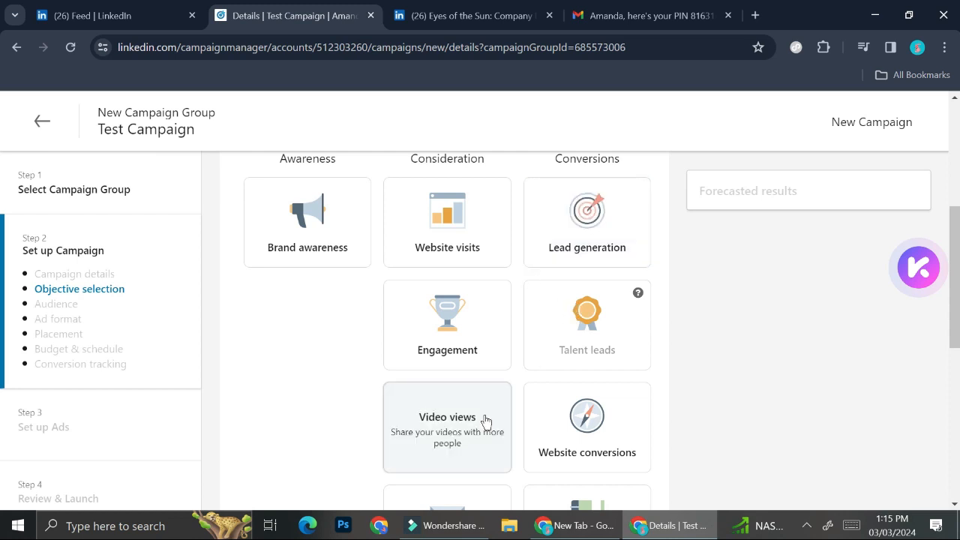
{"action": "scroll", "coordinate": [485, 424], "scroll_direction": "down", "scroll_amount": 1}
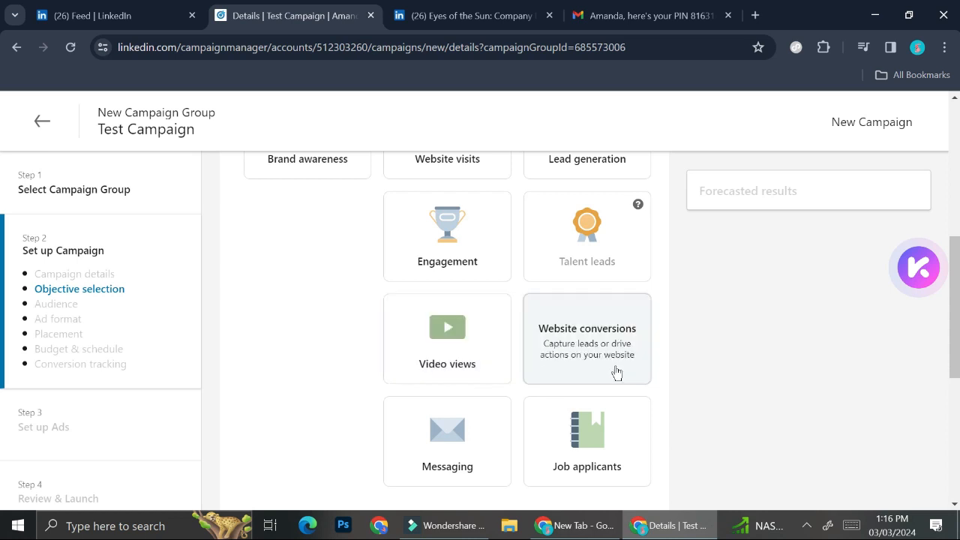
{"action": "scroll", "coordinate": [616, 373], "scroll_direction": "down", "scroll_amount": 1}
{"action": "scroll", "coordinate": [291, 232], "scroll_direction": "up", "scroll_amount": 3}
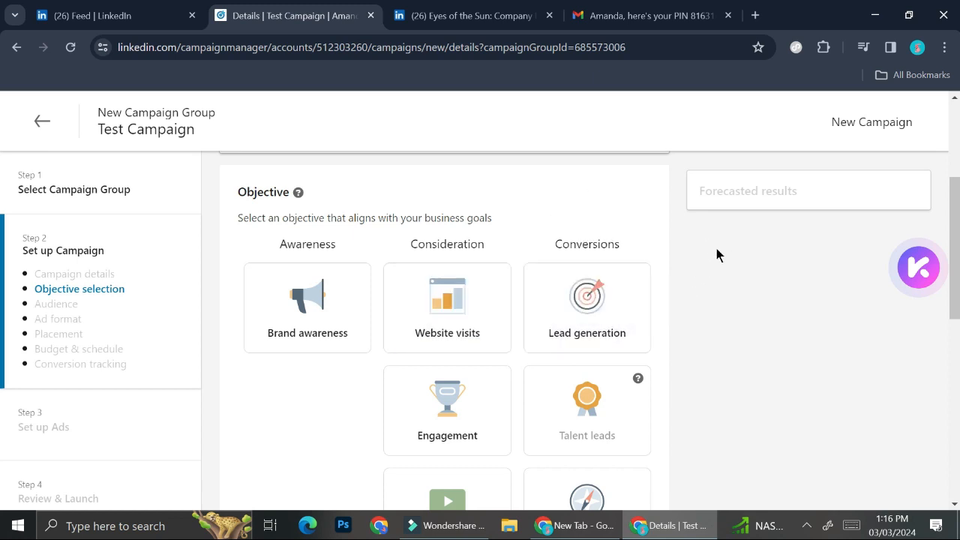
Choose Website conversions as the campaign objective.
{"action": "scroll", "coordinate": [693, 288], "scroll_direction": "down", "scroll_amount": 2}
{"action": "scroll", "coordinate": [692, 287], "scroll_direction": "up", "scroll_amount": 1}
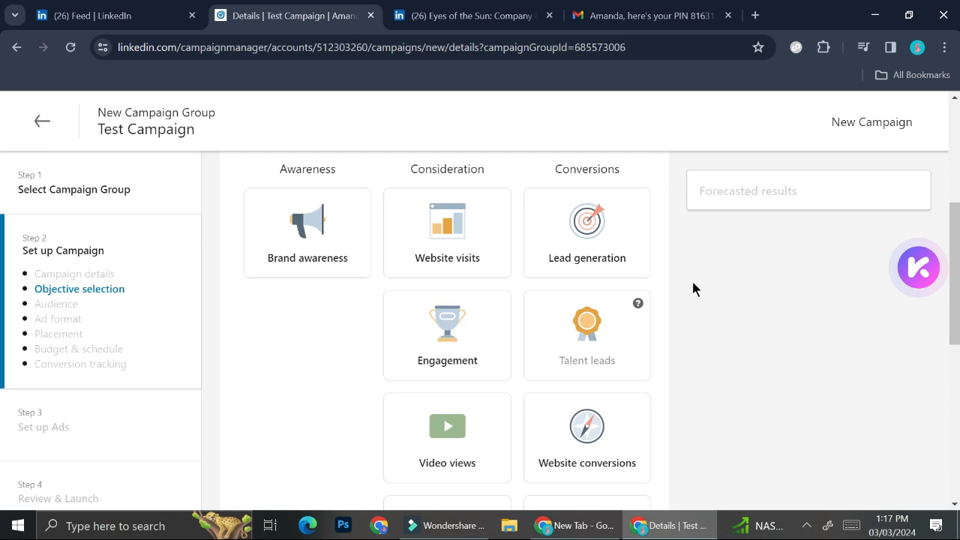
{"action": "scroll", "coordinate": [602, 345], "scroll_direction": "down", "scroll_amount": 1}
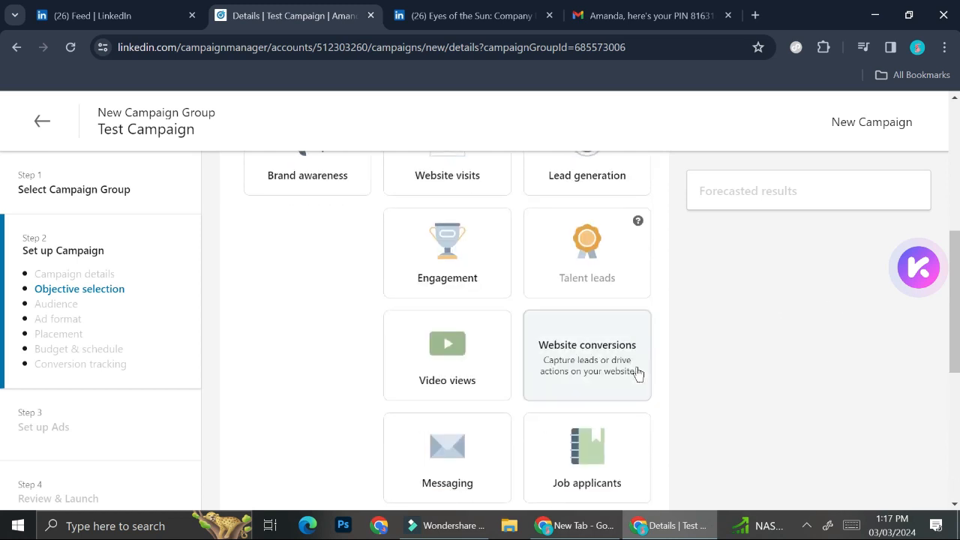
{"action": "scroll", "coordinate": [636, 371], "scroll_direction": "down", "scroll_amount": 1}
{"action": "scroll", "coordinate": [601, 375], "scroll_direction": "up", "scroll_amount": 2}
{"action": "left_click", "coordinate": [581, 409]}
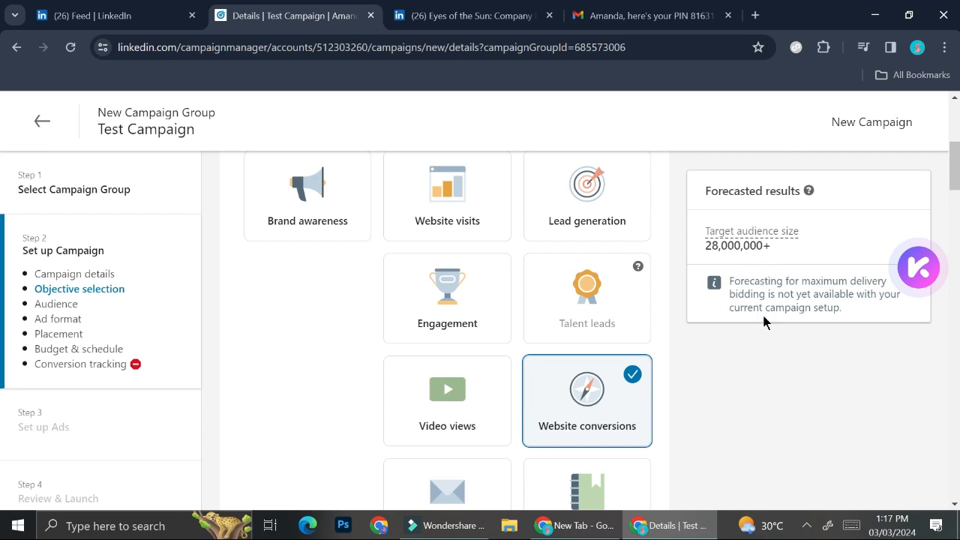
Open the audience's included locations to view the location options and suggested countries, and close them without making changes.
{"action": "scroll", "coordinate": [758, 330], "scroll_direction": "down", "scroll_amount": 4}
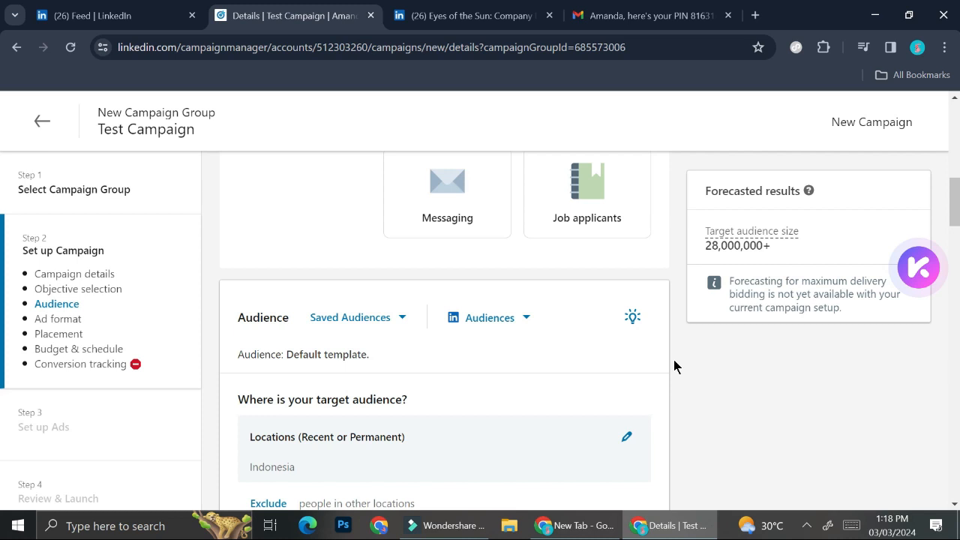
{"action": "scroll", "coordinate": [600, 336], "scroll_direction": "up", "scroll_amount": 5}
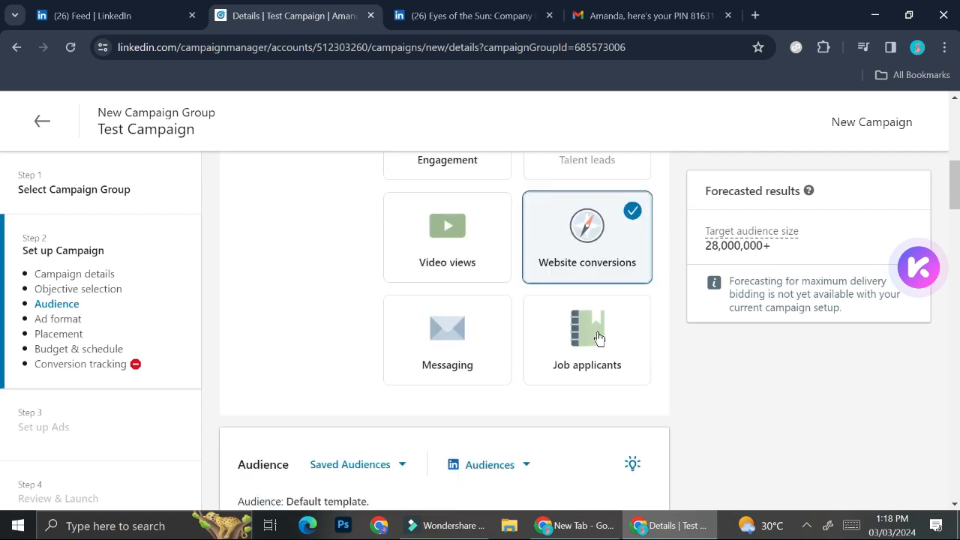
{"action": "scroll", "coordinate": [600, 342], "scroll_direction": "down", "scroll_amount": 5}
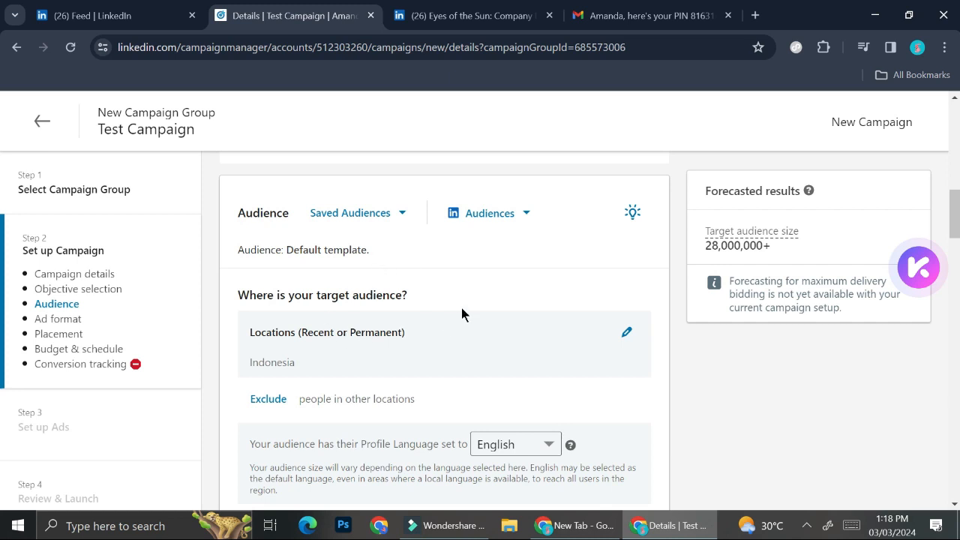
{"action": "left_click", "coordinate": [619, 342]}
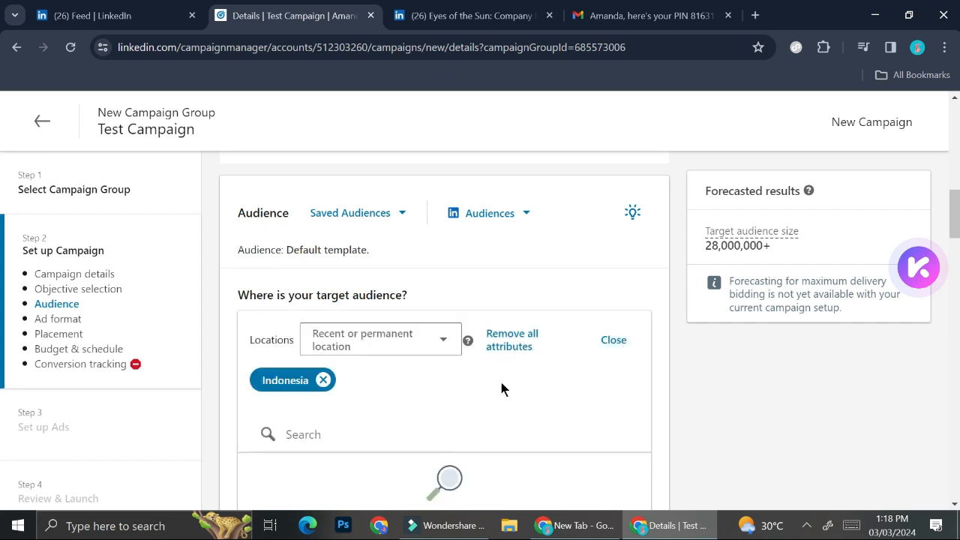
{"action": "scroll", "coordinate": [501, 385], "scroll_direction": "down", "scroll_amount": 1}
{"action": "scroll", "coordinate": [501, 389], "scroll_direction": "down", "scroll_amount": 1}
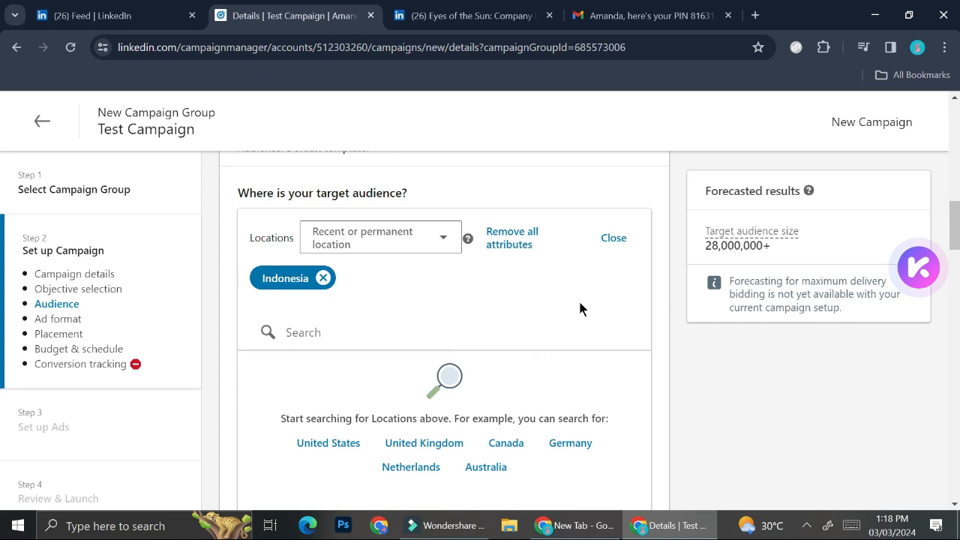
{"action": "left_click", "coordinate": [614, 238]}
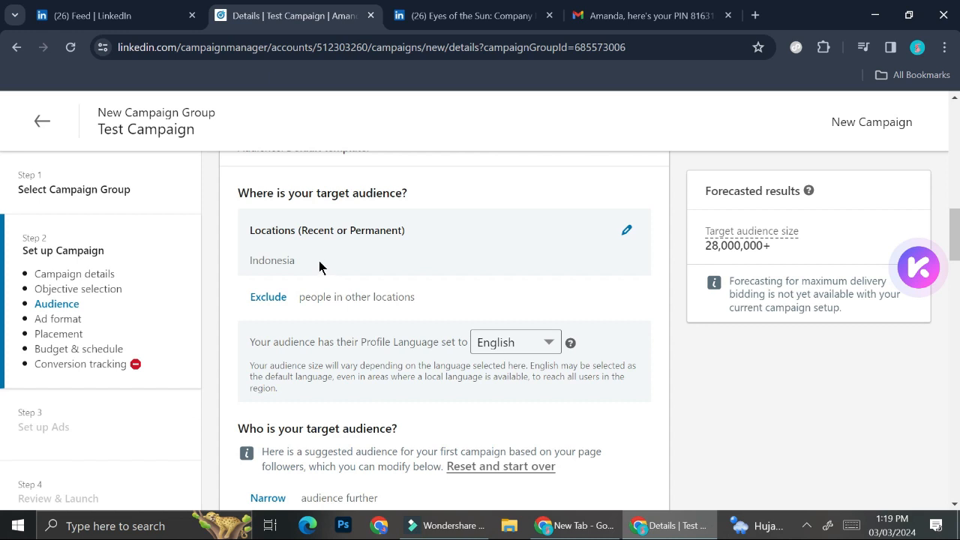
Look at the options for excluding locations and at the audience's profile language setting.
{"action": "left_click", "coordinate": [282, 307]}
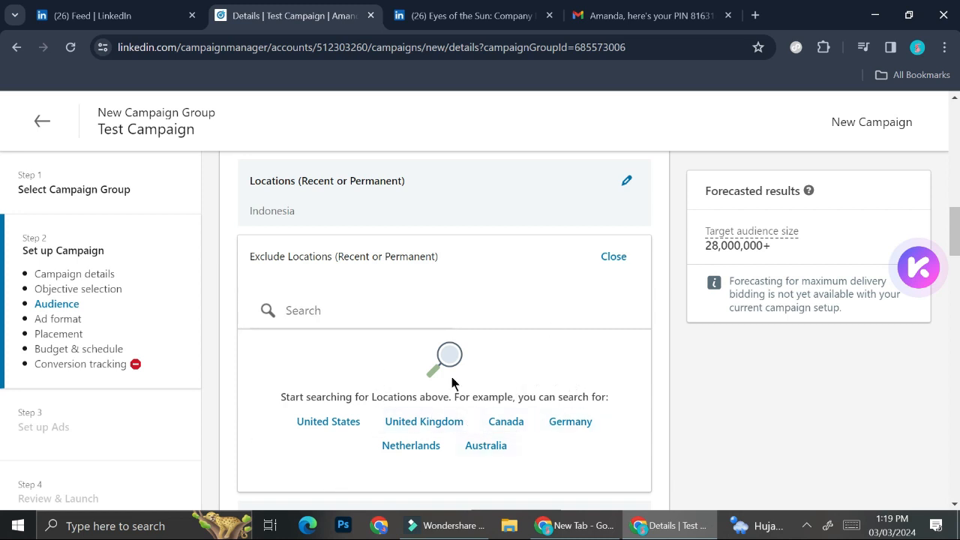
{"action": "left_click", "coordinate": [613, 257]}
{"action": "scroll", "coordinate": [398, 290], "scroll_direction": "down", "scroll_amount": 1}
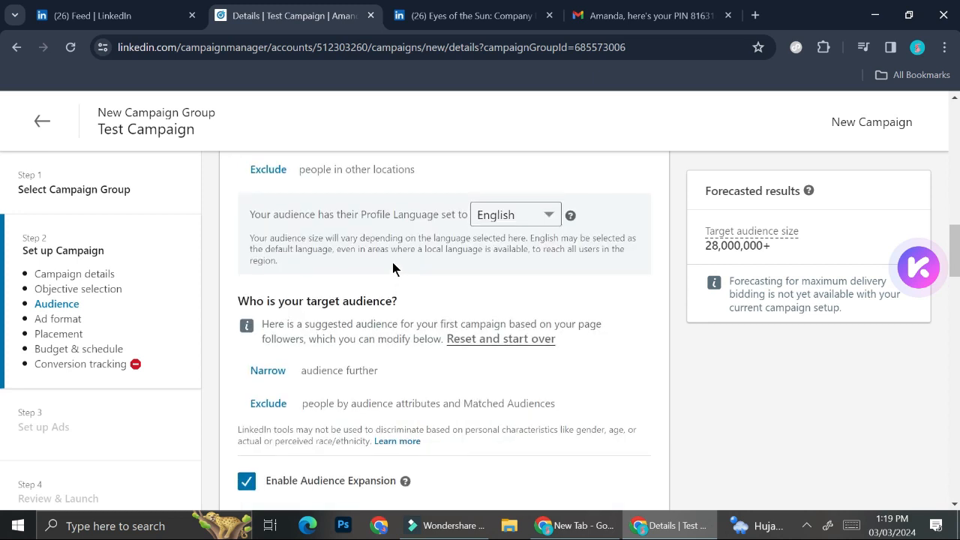
{"action": "scroll", "coordinate": [393, 269], "scroll_direction": "up", "scroll_amount": 1}
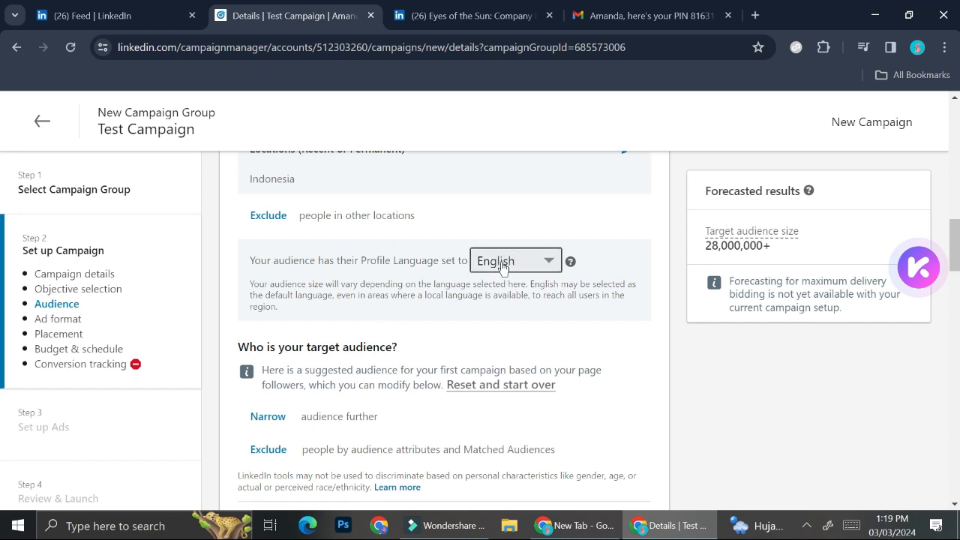
Reset the suggested target audience and confirm clearing all targeting criteria.
{"action": "scroll", "coordinate": [328, 307], "scroll_direction": "down", "scroll_amount": 2}
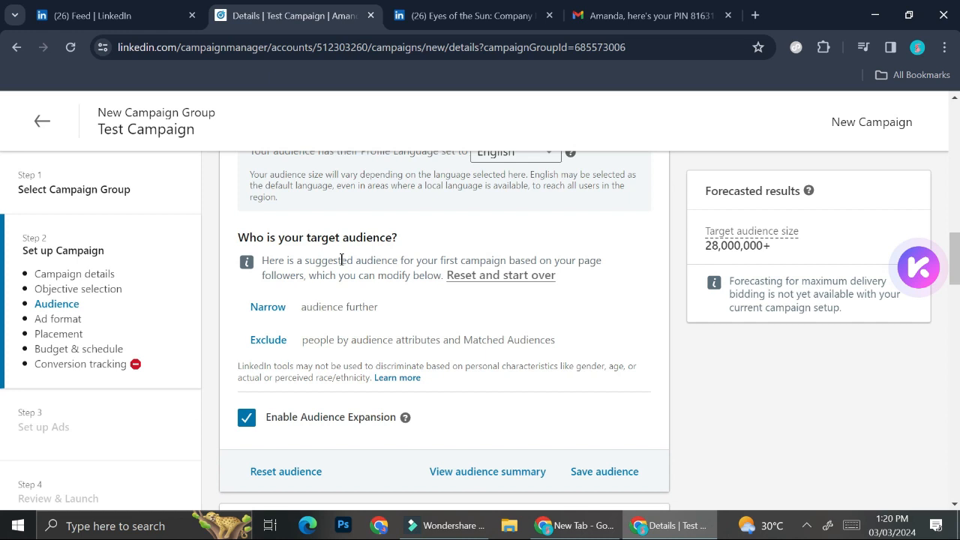
{"action": "left_click", "coordinate": [459, 277]}
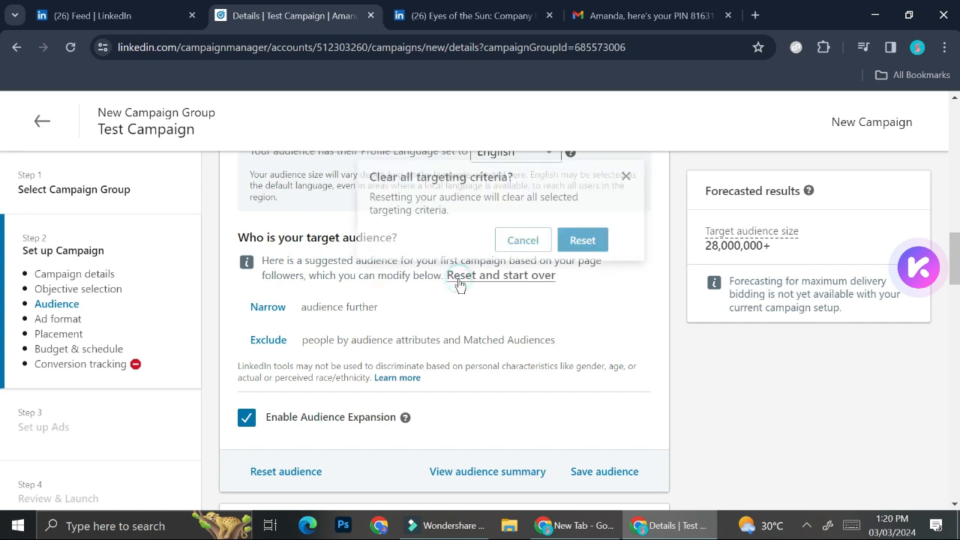
{"action": "left_click", "coordinate": [583, 240]}
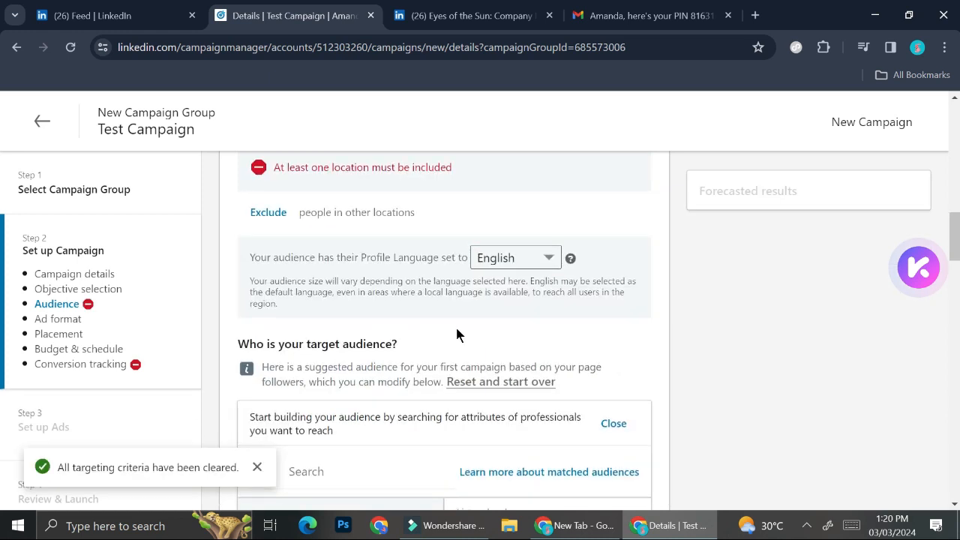
Search the target locations for "indonesia" and include Jakarta as the audience location.
{"action": "scroll", "coordinate": [457, 334], "scroll_direction": "up", "scroll_amount": 3}
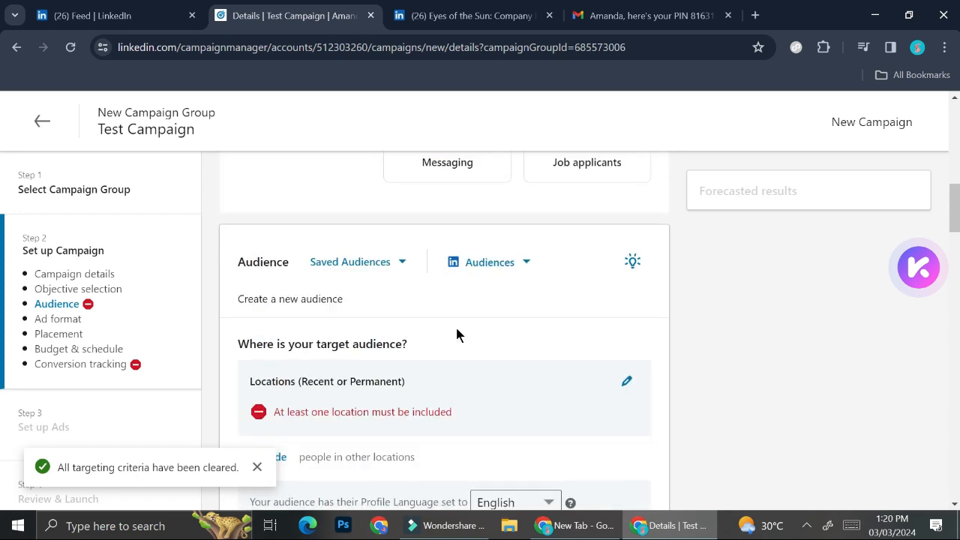
{"action": "scroll", "coordinate": [640, 296], "scroll_direction": "down", "scroll_amount": 1}
{"action": "left_click", "coordinate": [627, 291]}
{"action": "left_click", "coordinate": [274, 341]}
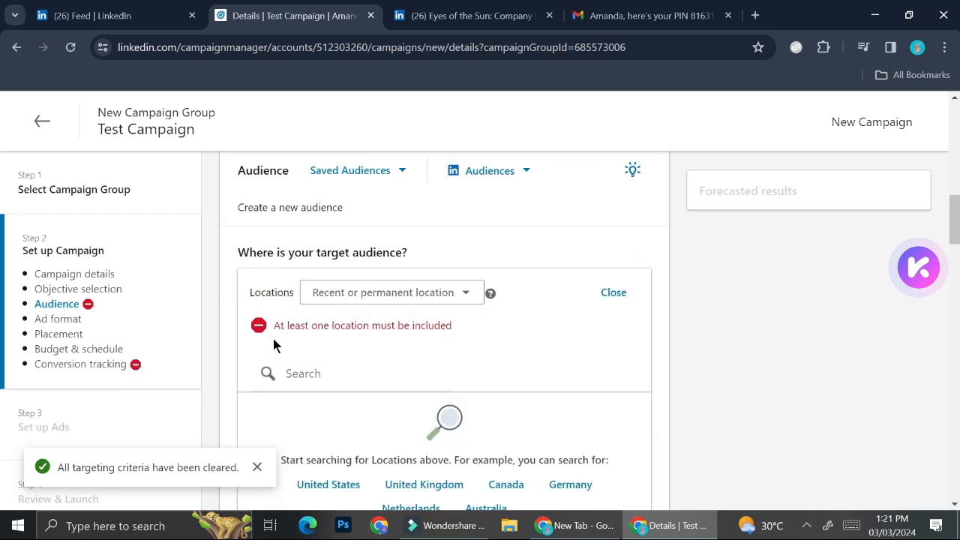
{"action": "left_click", "coordinate": [361, 383]}
{"action": "type", "text": "indonesia"}
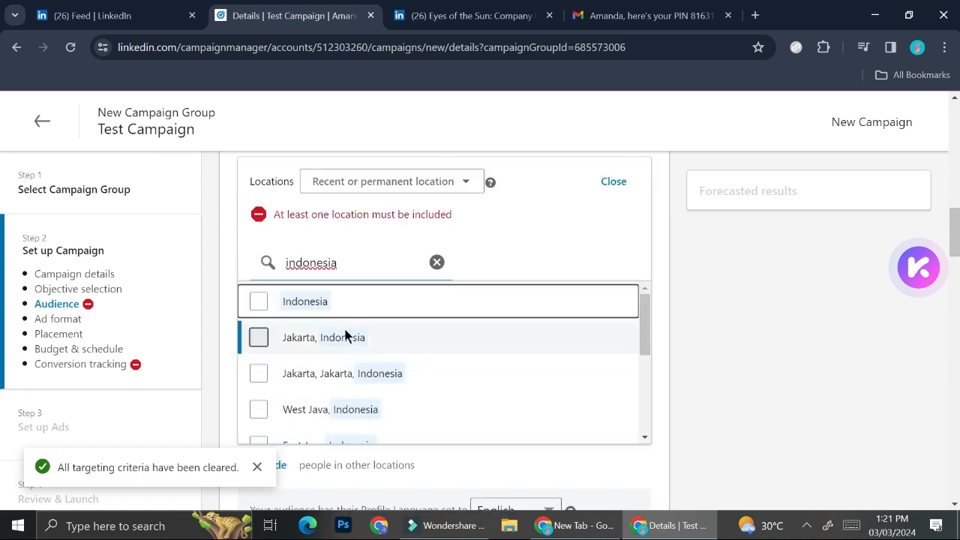
{"action": "left_click", "coordinate": [386, 364]}
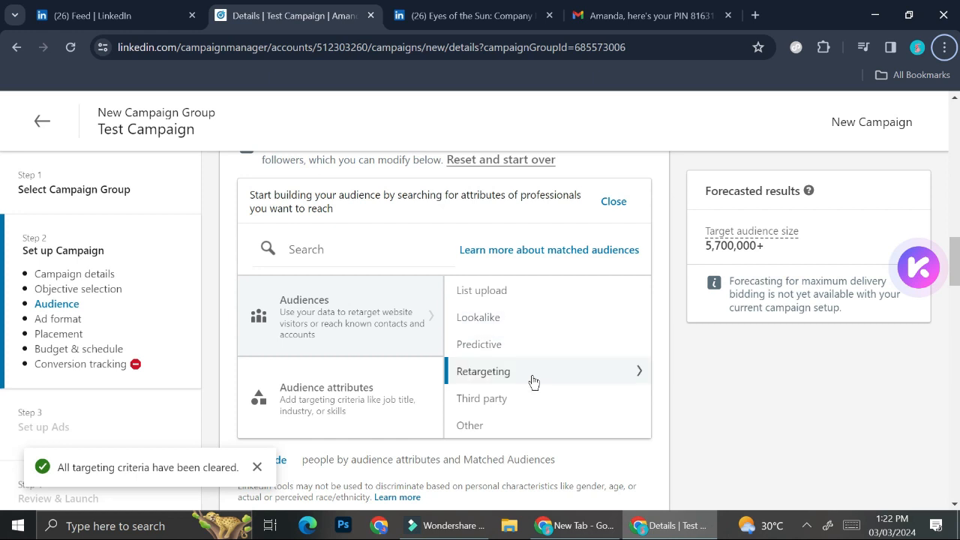
Browse the audience attributes down to Interests and Traits and read the description of Member Groups.
{"action": "left_click", "coordinate": [351, 393]}
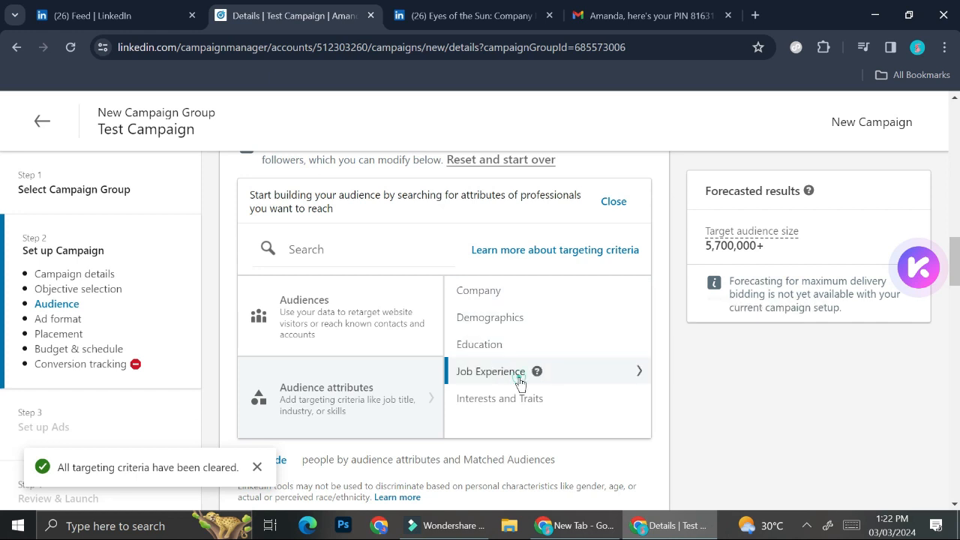
{"action": "left_click", "coordinate": [535, 402]}
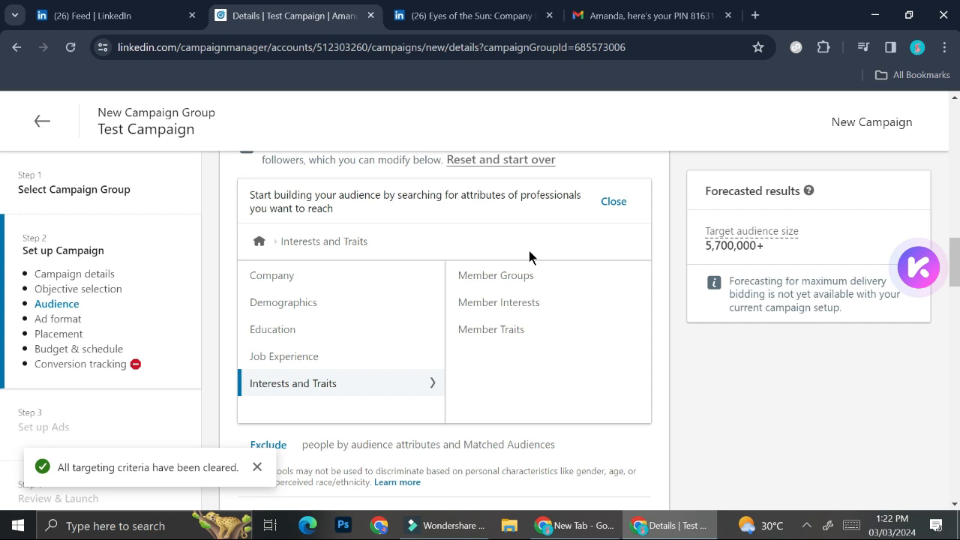
{"action": "mouse_move", "coordinate": [546, 276]}
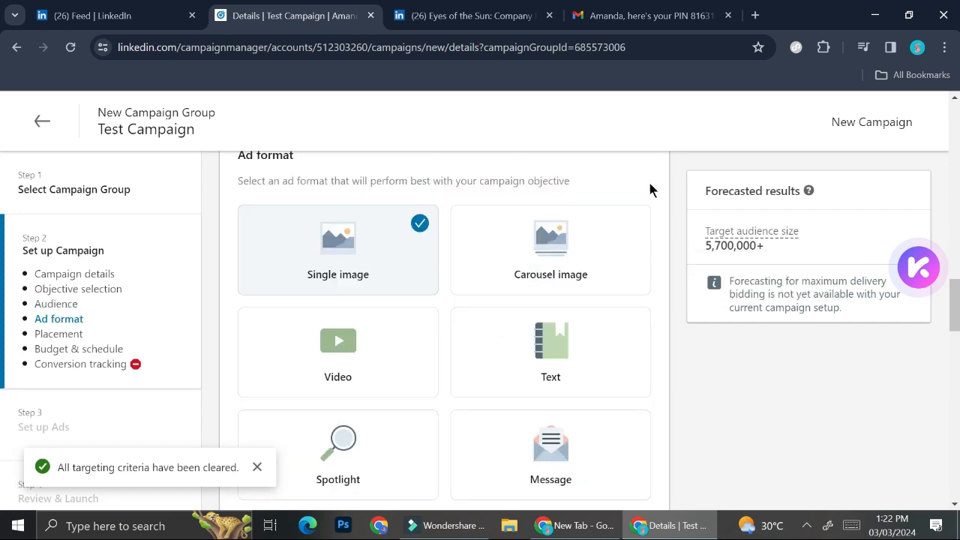
Examine the available ad formats, including Single image, Carousel image, Video, Text, Spotlight, Message, Conversation and Document.
{"action": "scroll", "coordinate": [651, 191], "scroll_direction": "up", "scroll_amount": 1}
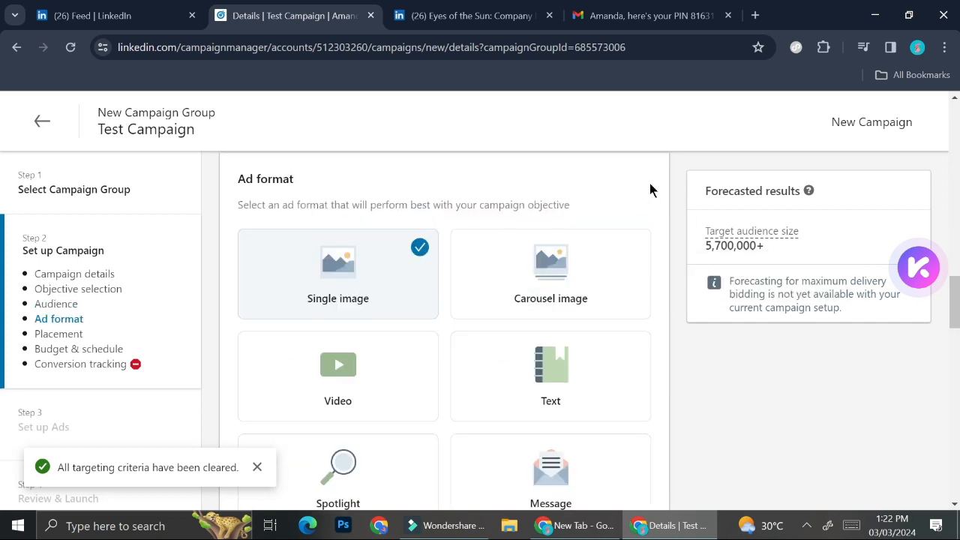
{"action": "scroll", "coordinate": [651, 190], "scroll_direction": "up", "scroll_amount": 1}
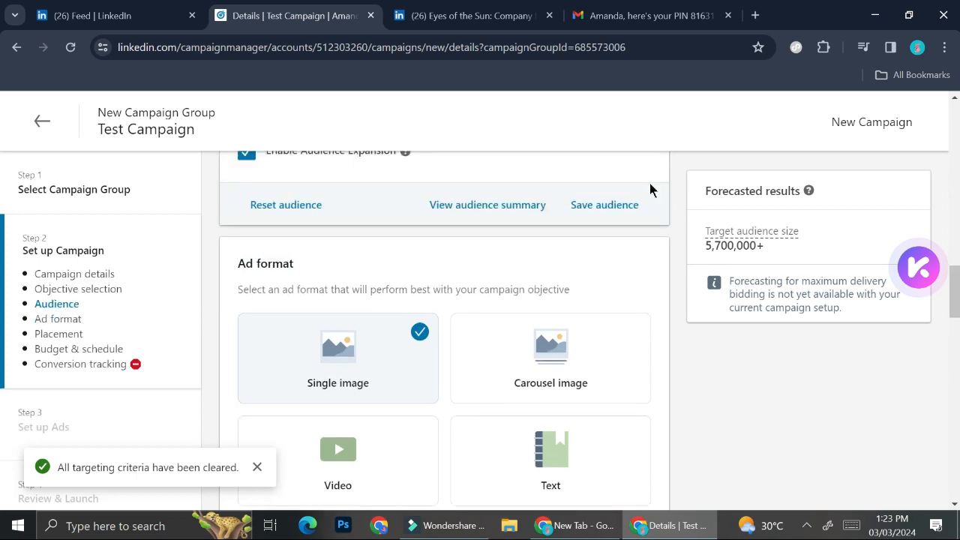
{"action": "scroll", "coordinate": [650, 190], "scroll_direction": "up", "scroll_amount": 1}
{"action": "scroll", "coordinate": [613, 352], "scroll_direction": "down", "scroll_amount": 1}
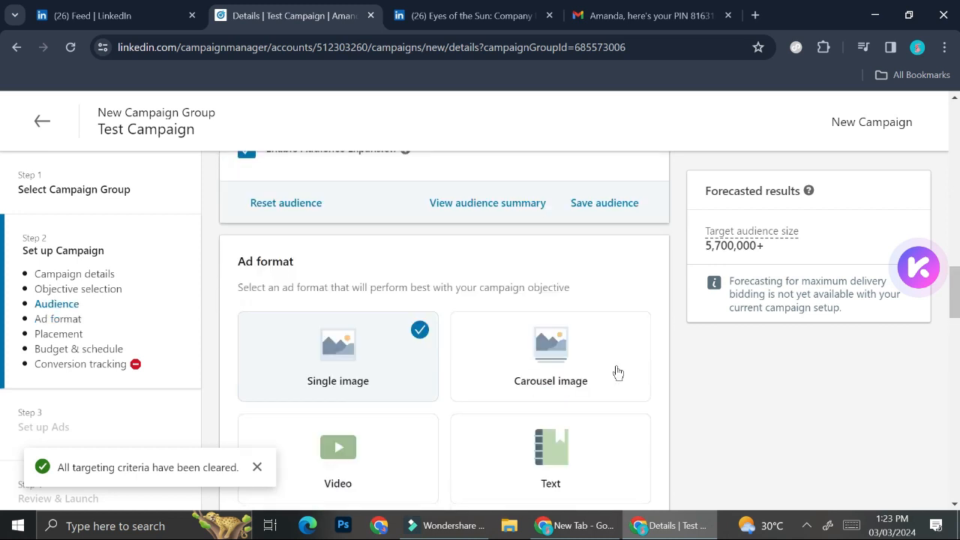
{"action": "scroll", "coordinate": [687, 427], "scroll_direction": "down", "scroll_amount": 1}
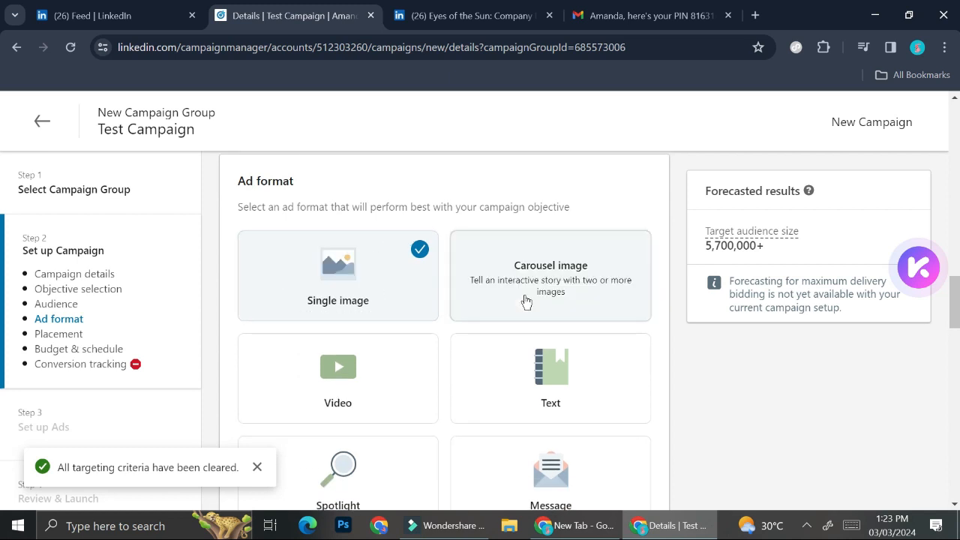
{"action": "scroll", "coordinate": [525, 300], "scroll_direction": "down", "scroll_amount": 1}
{"action": "scroll", "coordinate": [525, 300], "scroll_direction": "down", "scroll_amount": 2}
{"action": "scroll", "coordinate": [517, 283], "scroll_direction": "up", "scroll_amount": 2}
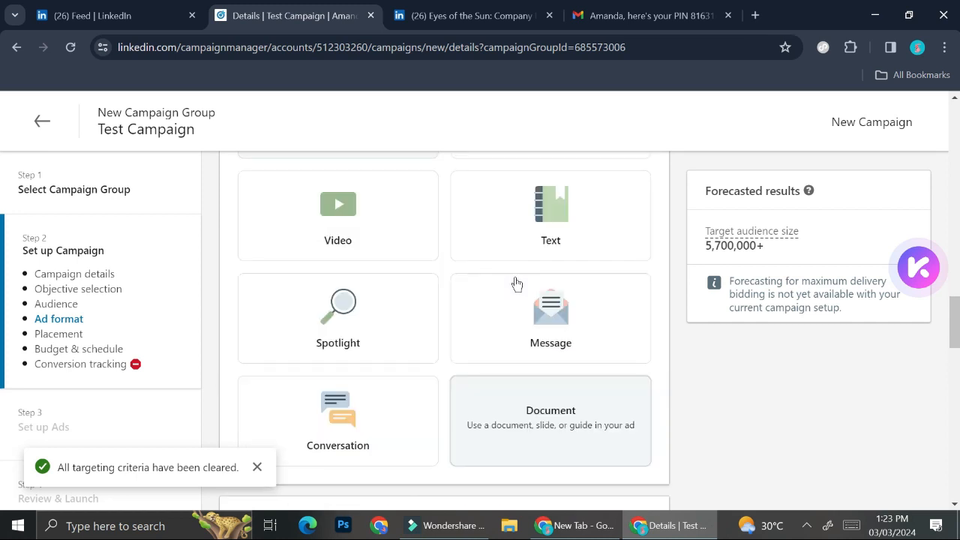
{"action": "scroll", "coordinate": [517, 283], "scroll_direction": "up", "scroll_amount": 1}
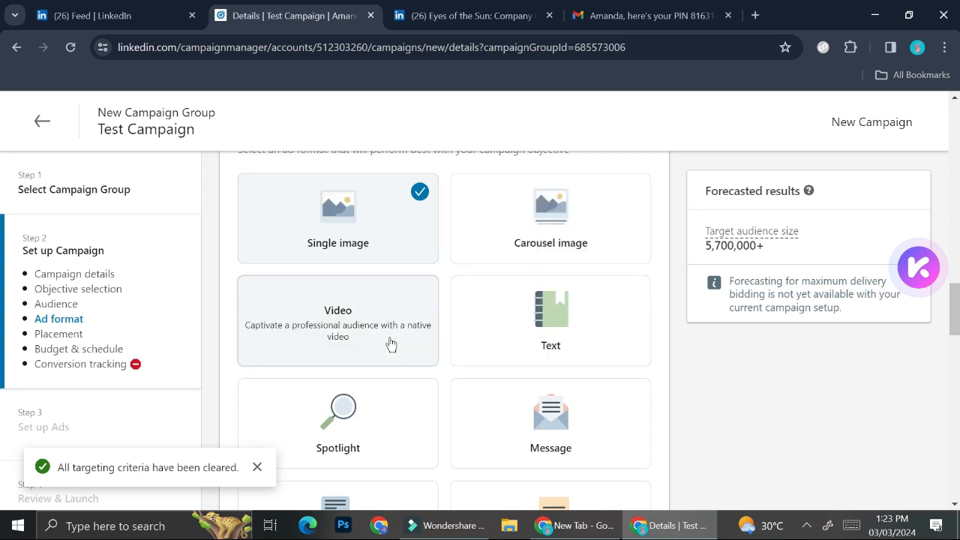
{"action": "scroll", "coordinate": [512, 332], "scroll_direction": "up", "scroll_amount": 2}
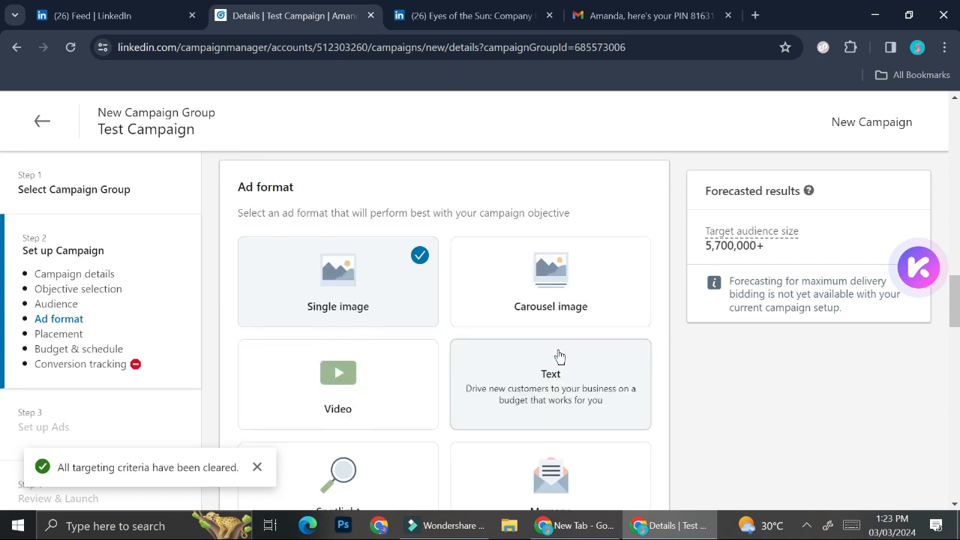
{"action": "scroll", "coordinate": [559, 355], "scroll_direction": "down", "scroll_amount": 1}
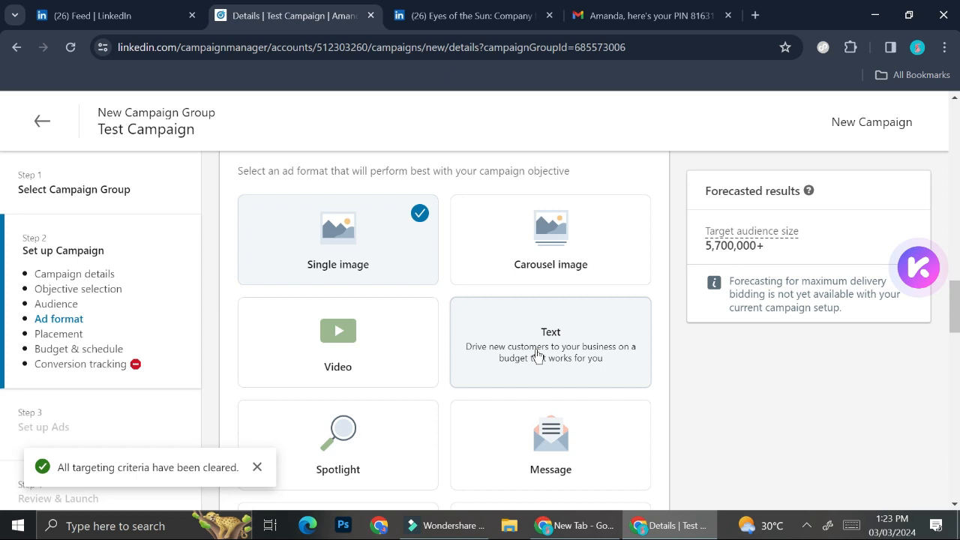
{"action": "scroll", "coordinate": [551, 201], "scroll_direction": "down", "scroll_amount": 1}
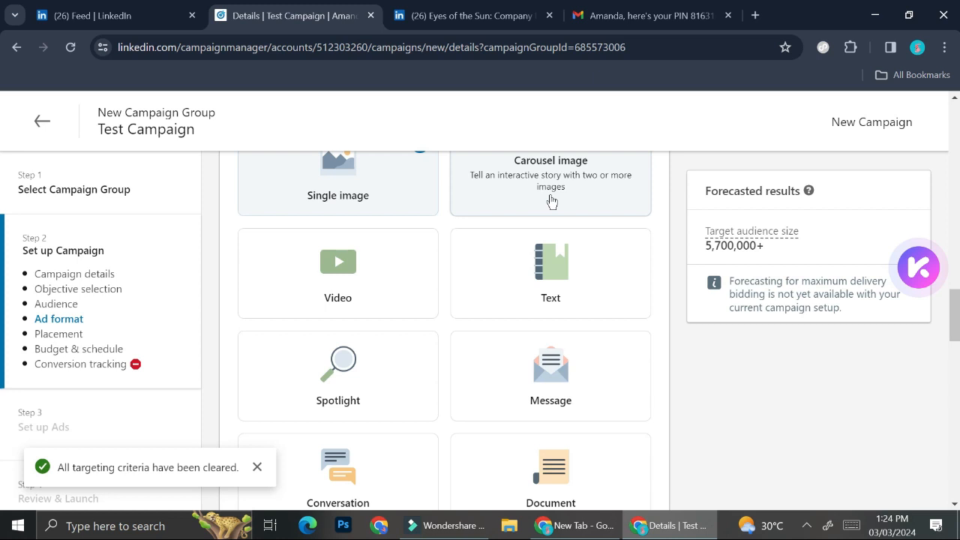
Review the ad placement options for LinkedIn and LinkedIn Audience Network.
{"action": "scroll", "coordinate": [552, 201], "scroll_direction": "down", "scroll_amount": 5}
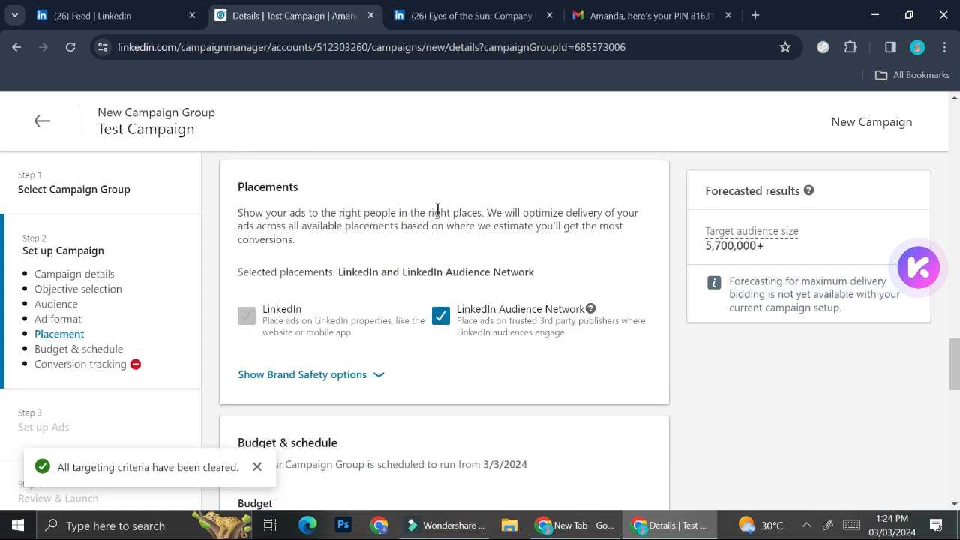
{"action": "scroll", "coordinate": [437, 209], "scroll_direction": "up", "scroll_amount": 3}
{"action": "scroll", "coordinate": [437, 209], "scroll_direction": "down", "scroll_amount": 2}
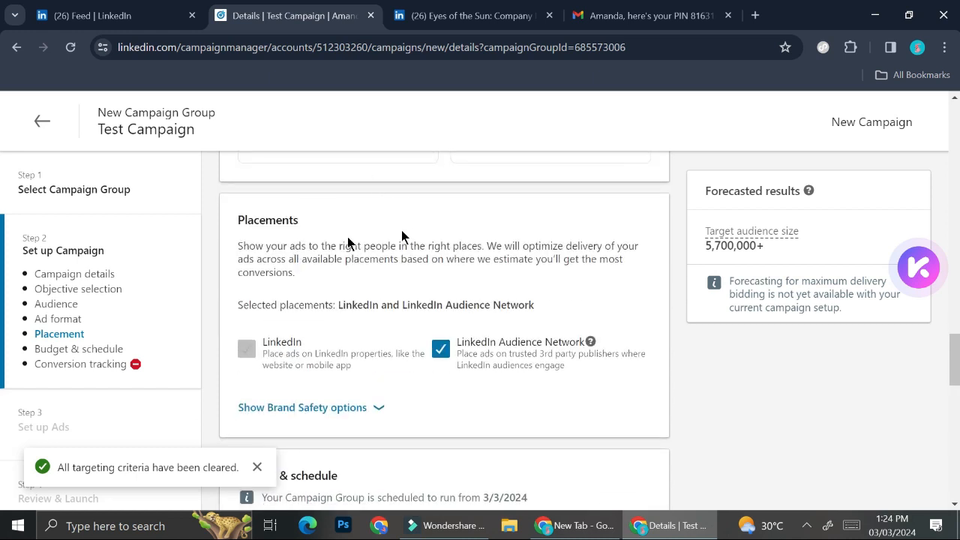
{"action": "scroll", "coordinate": [260, 234], "scroll_direction": "down", "scroll_amount": 1}
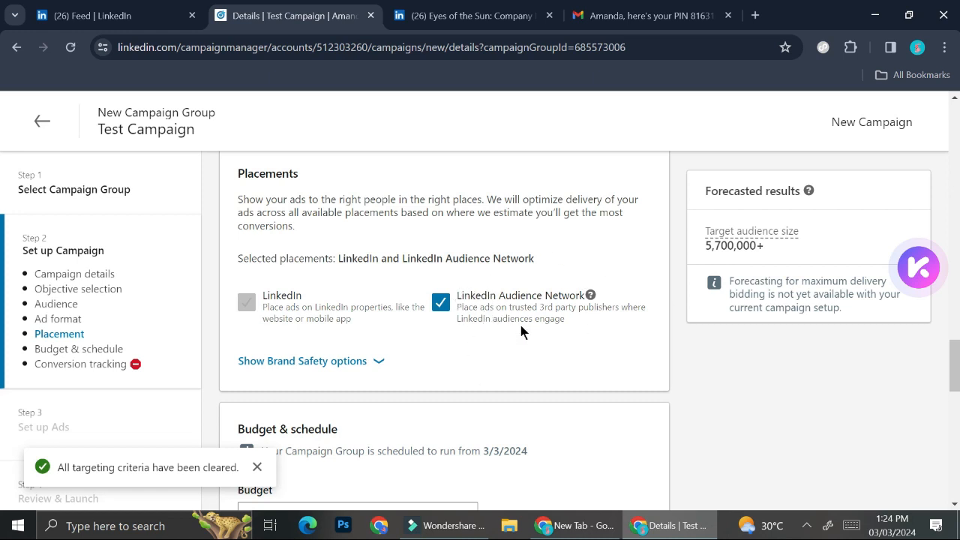
{"action": "scroll", "coordinate": [521, 333], "scroll_direction": "down", "scroll_amount": 1}
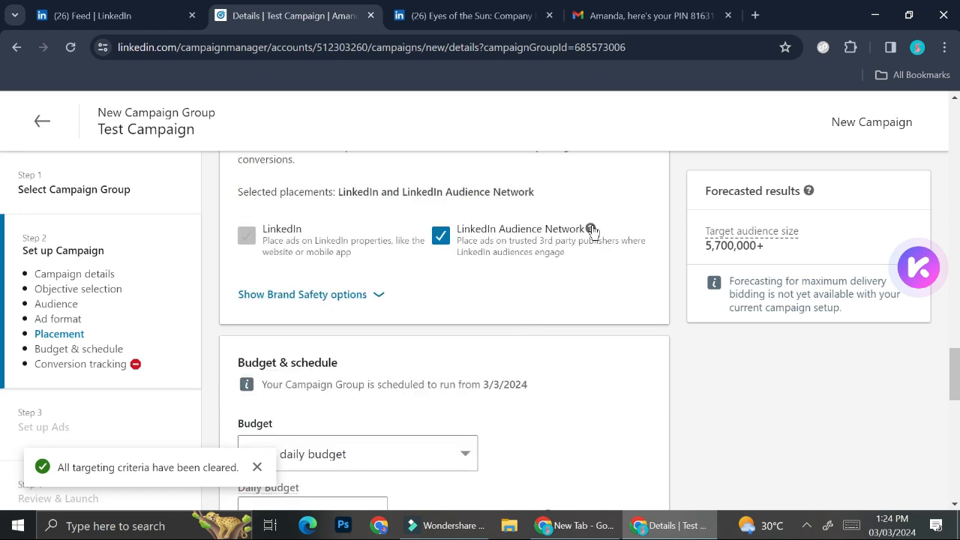
Read the explanation of the LinkedIn Audience Network placement and close it.
{"action": "left_click", "coordinate": [591, 229]}
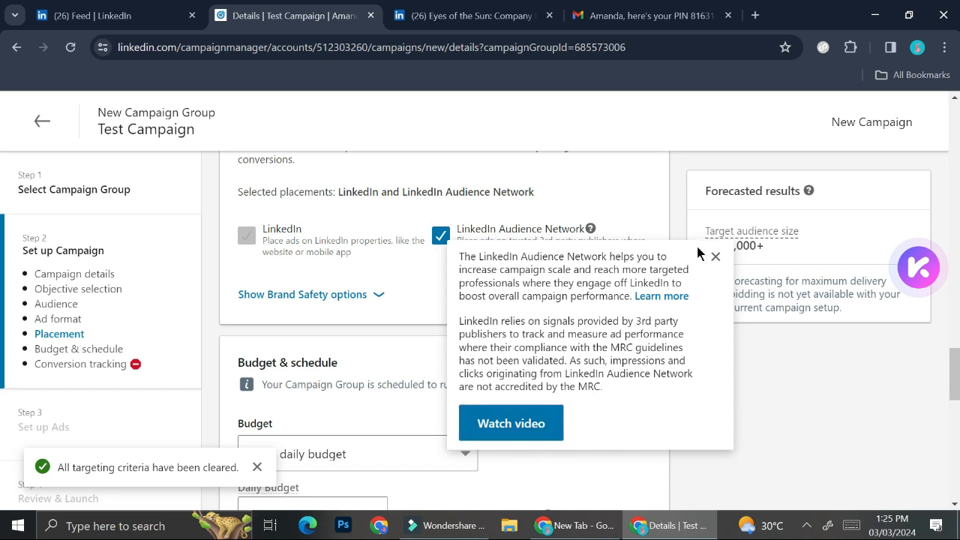
{"action": "left_click", "coordinate": [716, 257]}
Switch the campaign's budget type to a lifetime budget.
{"action": "scroll", "coordinate": [523, 341], "scroll_direction": "down", "scroll_amount": 2}
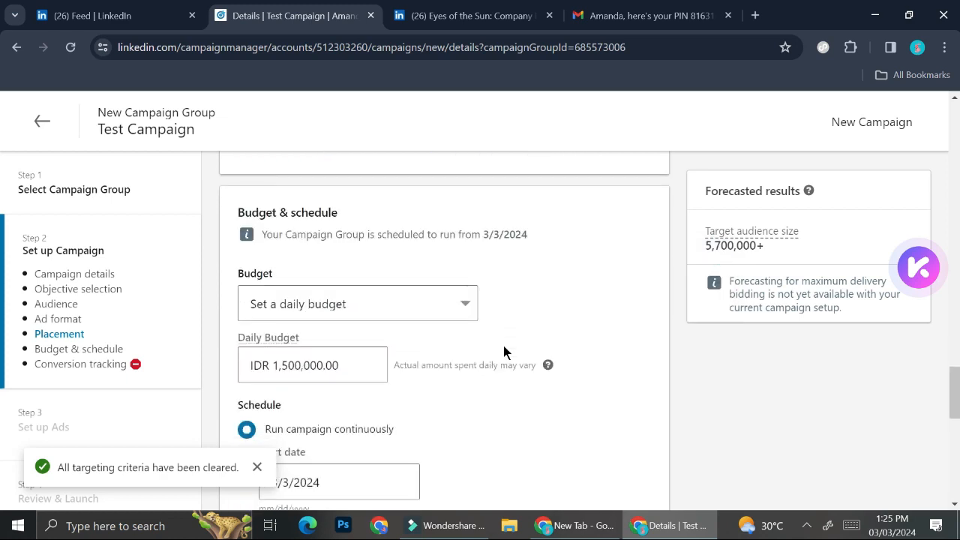
{"action": "left_click", "coordinate": [471, 301]}
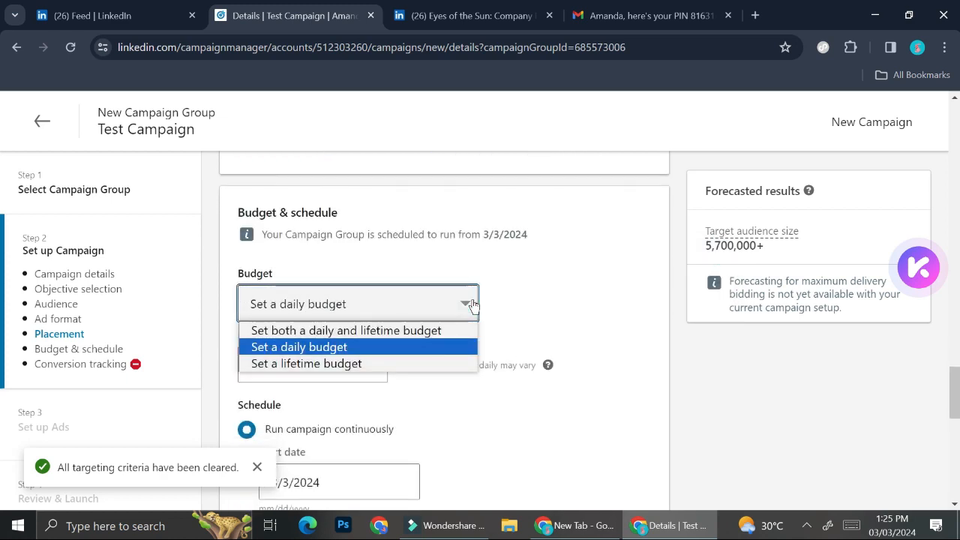
{"action": "left_click", "coordinate": [448, 363]}
{"action": "scroll", "coordinate": [448, 369], "scroll_direction": "down", "scroll_amount": 2}
{"action": "scroll", "coordinate": [450, 378], "scroll_direction": "up", "scroll_amount": 2}
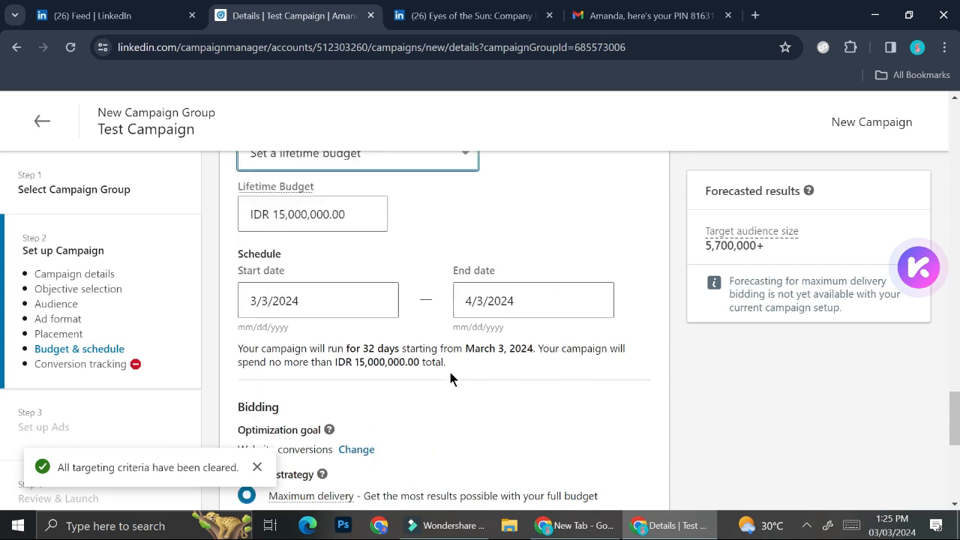
Review the lifetime budget amount, the schedule's start and end dates, the optimization goal and the bidding strategy.
{"action": "scroll", "coordinate": [449, 369], "scroll_direction": "up", "scroll_amount": 1}
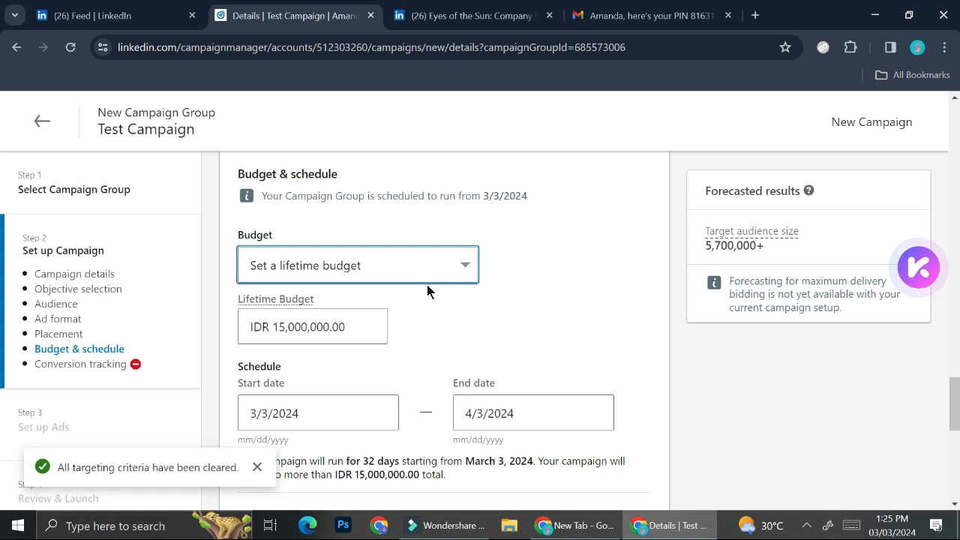
{"action": "scroll", "coordinate": [427, 284], "scroll_direction": "down", "scroll_amount": 1}
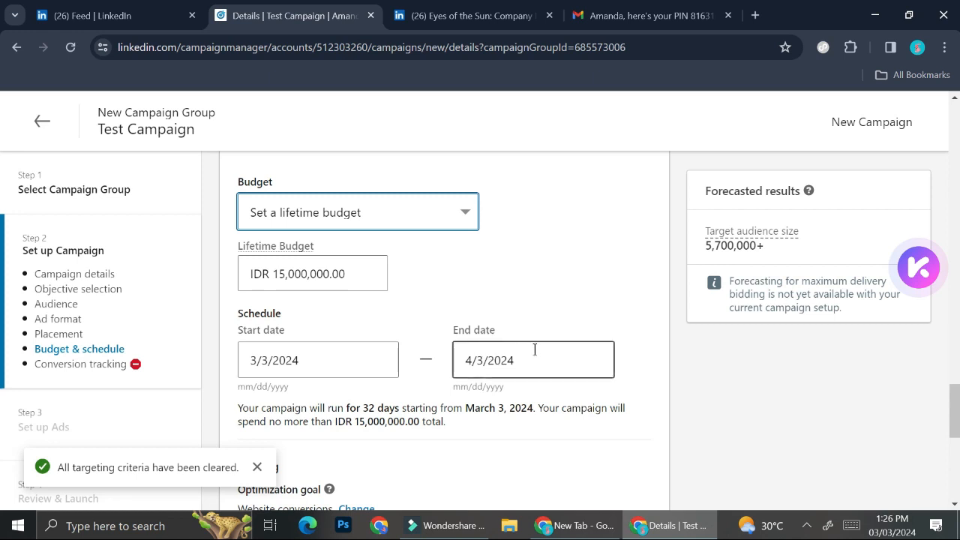
{"action": "scroll", "coordinate": [373, 297], "scroll_direction": "down", "scroll_amount": 1}
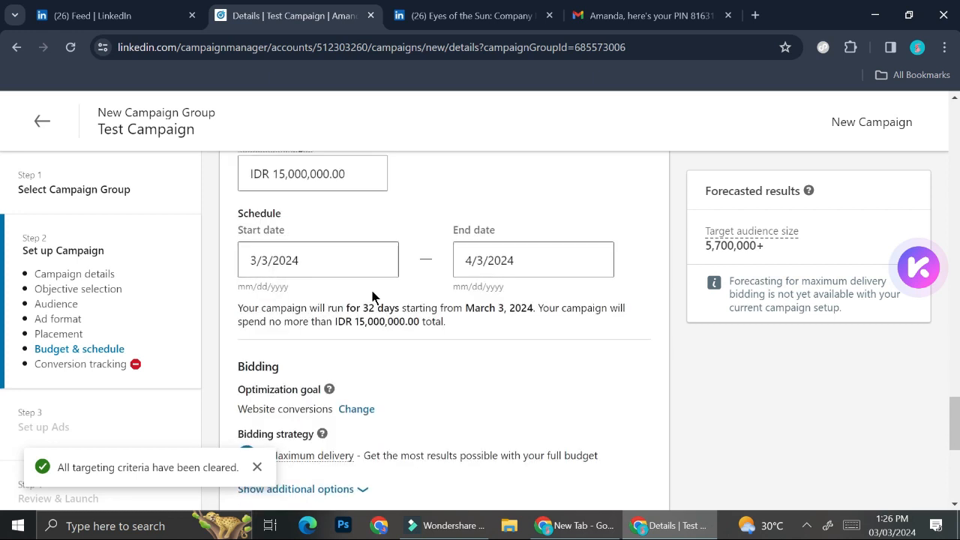
{"action": "scroll", "coordinate": [373, 296], "scroll_direction": "down", "scroll_amount": 1}
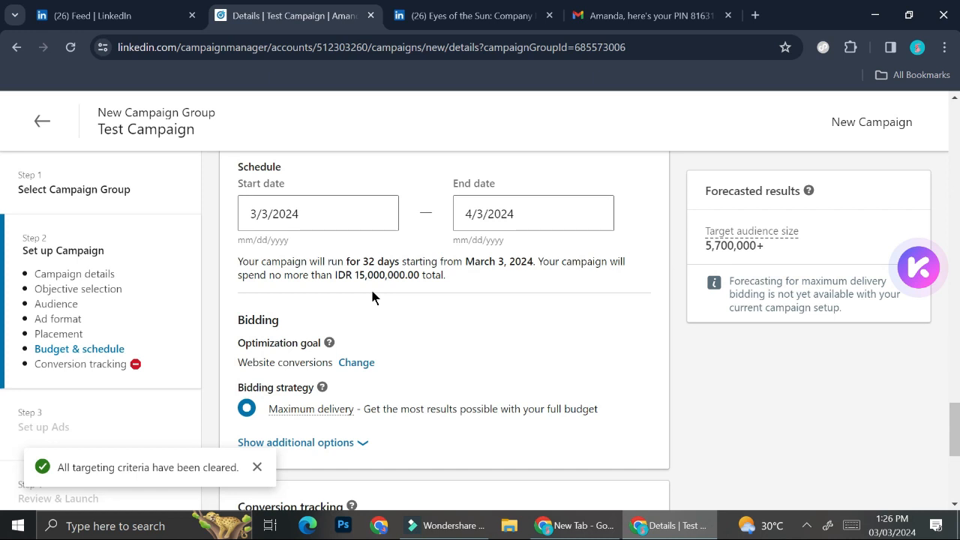
{"action": "scroll", "coordinate": [384, 331], "scroll_direction": "down", "scroll_amount": 1}
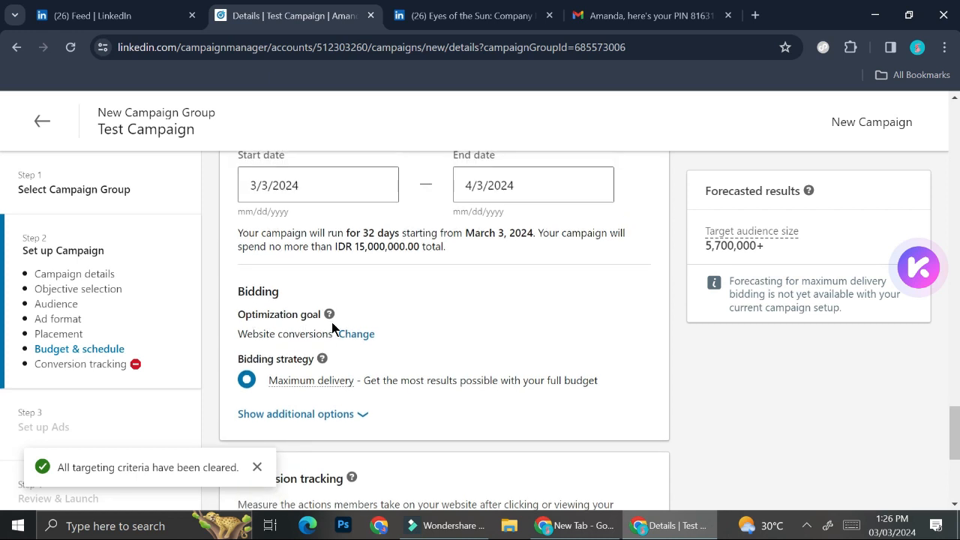
{"action": "scroll", "coordinate": [332, 322], "scroll_direction": "down", "scroll_amount": 2}
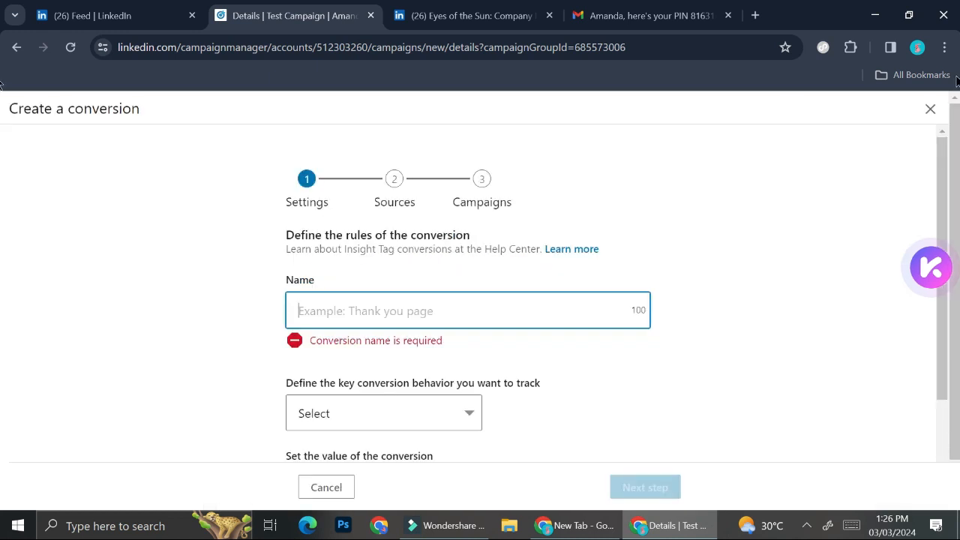
Open the form for creating a new conversion and examine its name, key behavior, value and click and view timeframe settings.
{"action": "left_click", "coordinate": [929, 109]}
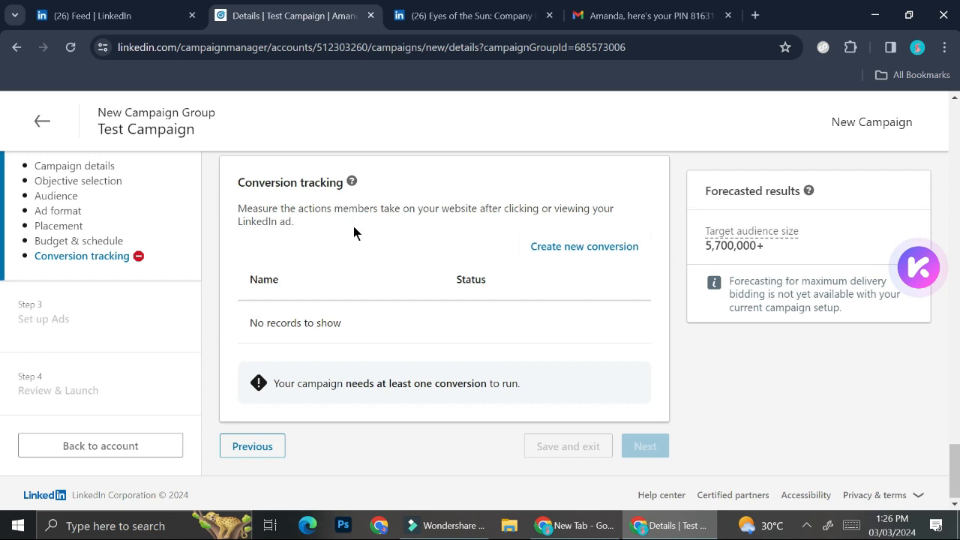
{"action": "left_click", "coordinate": [567, 247]}
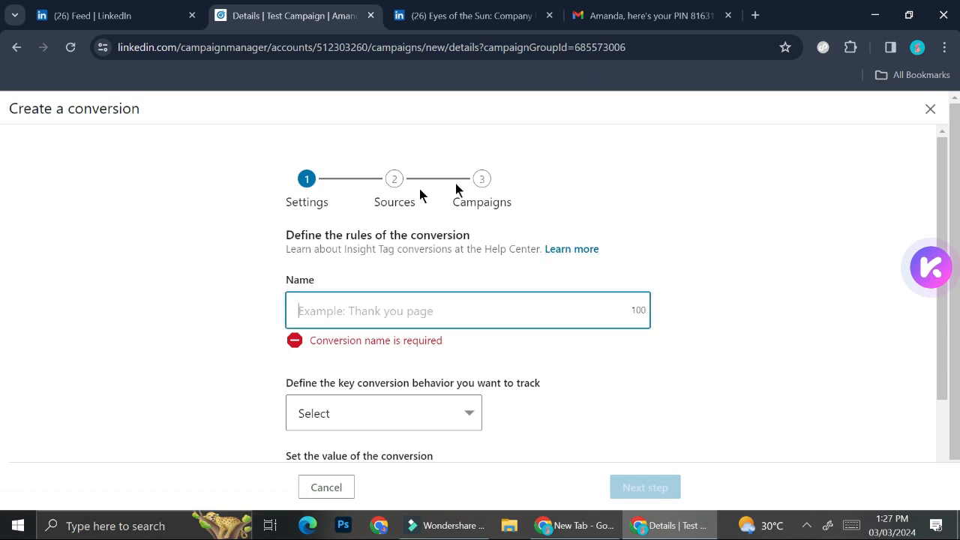
{"action": "scroll", "coordinate": [468, 283], "scroll_direction": "down", "scroll_amount": 2}
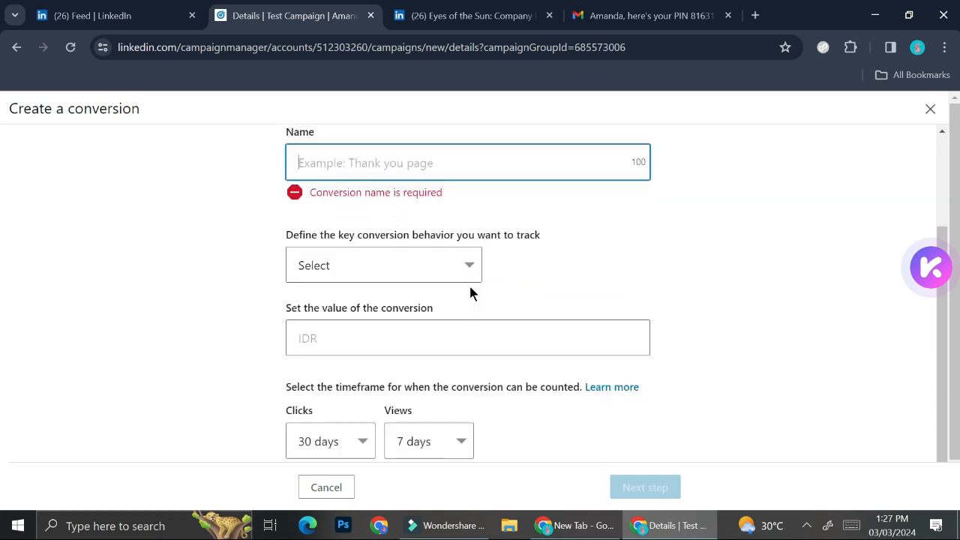
{"action": "scroll", "coordinate": [471, 293], "scroll_direction": "down", "scroll_amount": 1}
{"action": "scroll", "coordinate": [470, 293], "scroll_direction": "up", "scroll_amount": 3}
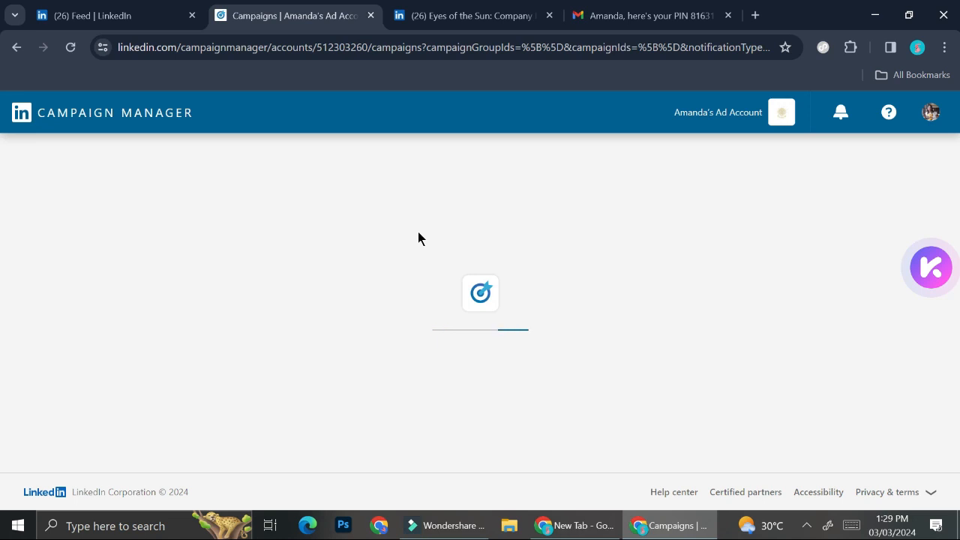
Check the Test Campaign entry and its available actions in the account's campaign list.
{"action": "scroll", "coordinate": [418, 399], "scroll_direction": "down", "scroll_amount": 1}
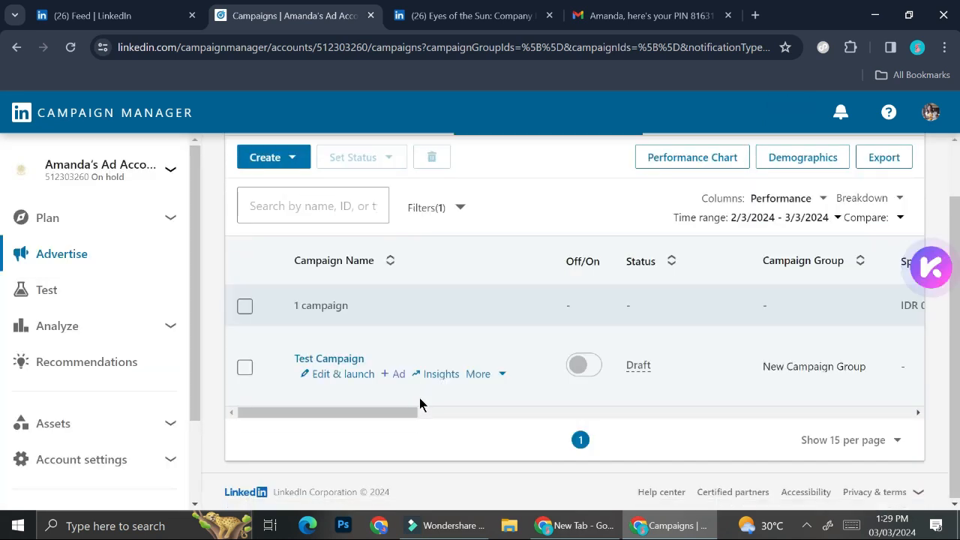
{"action": "mouse_move", "coordinate": [430, 339]}
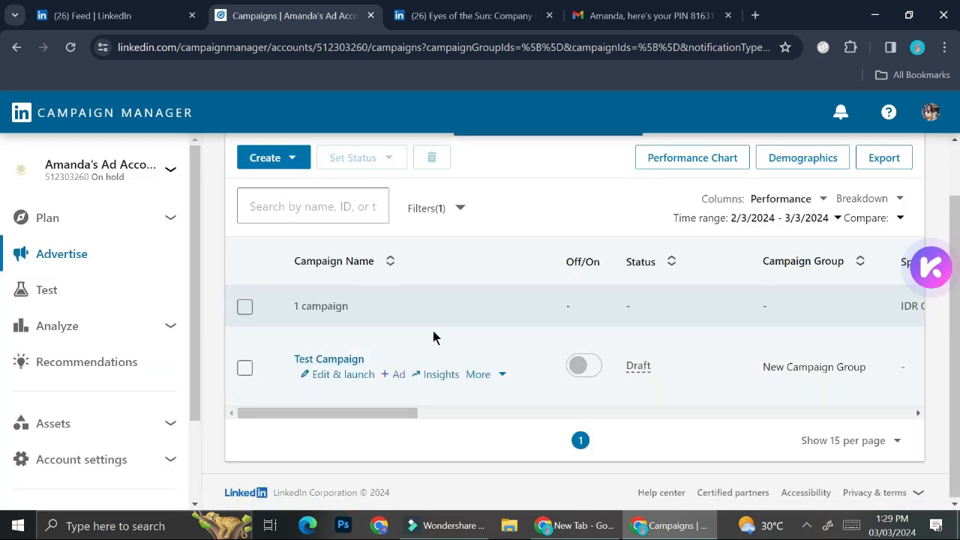